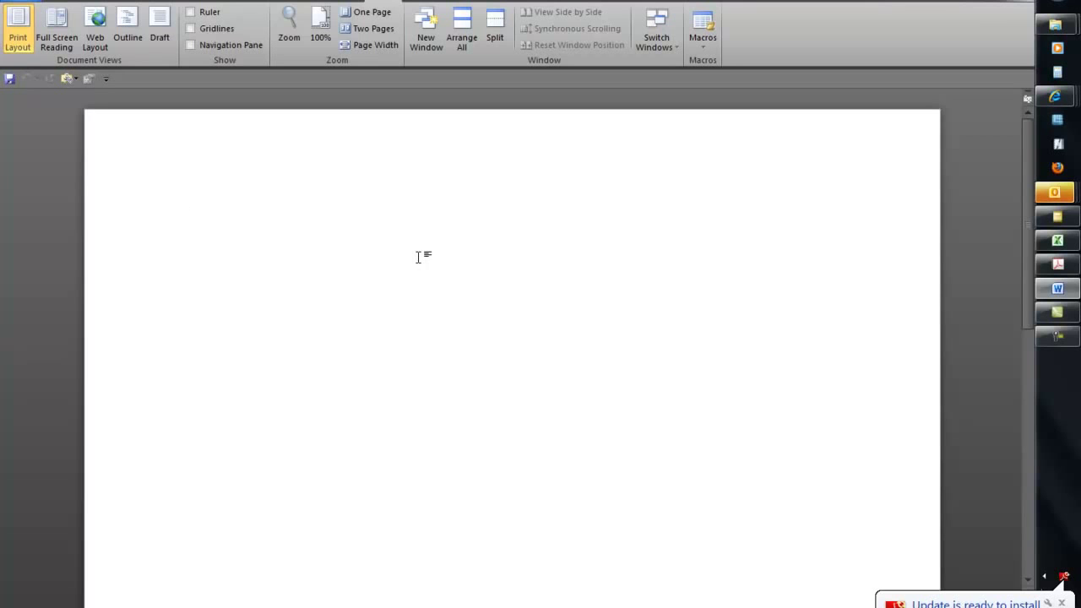
- Enter a "Name:" label and a "Date of Birth:" label on one line, each followed by an underscore blank
type("Name: _")
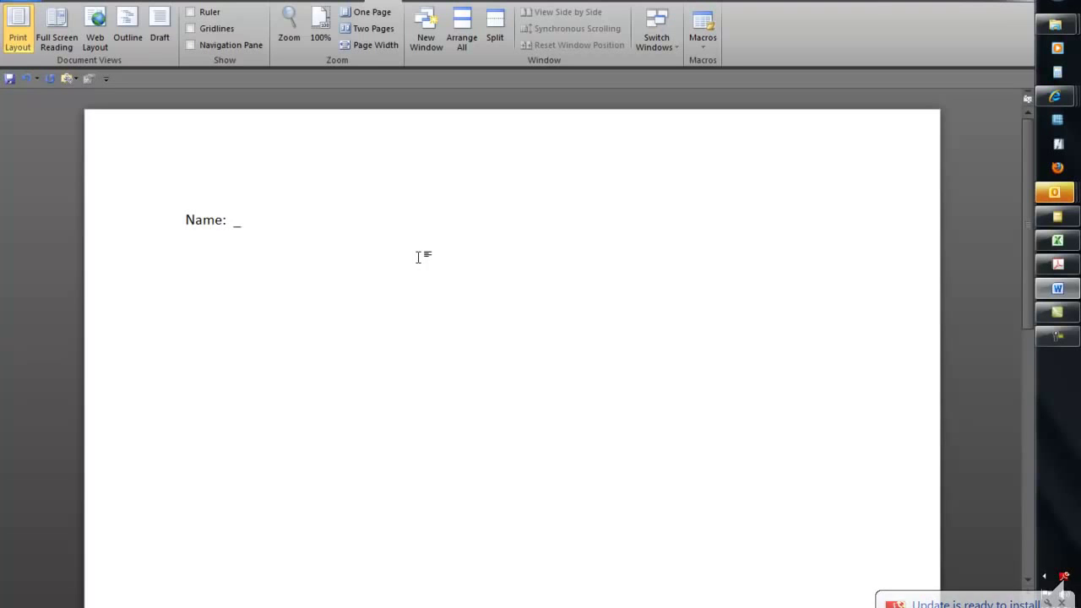
type("_____________________")
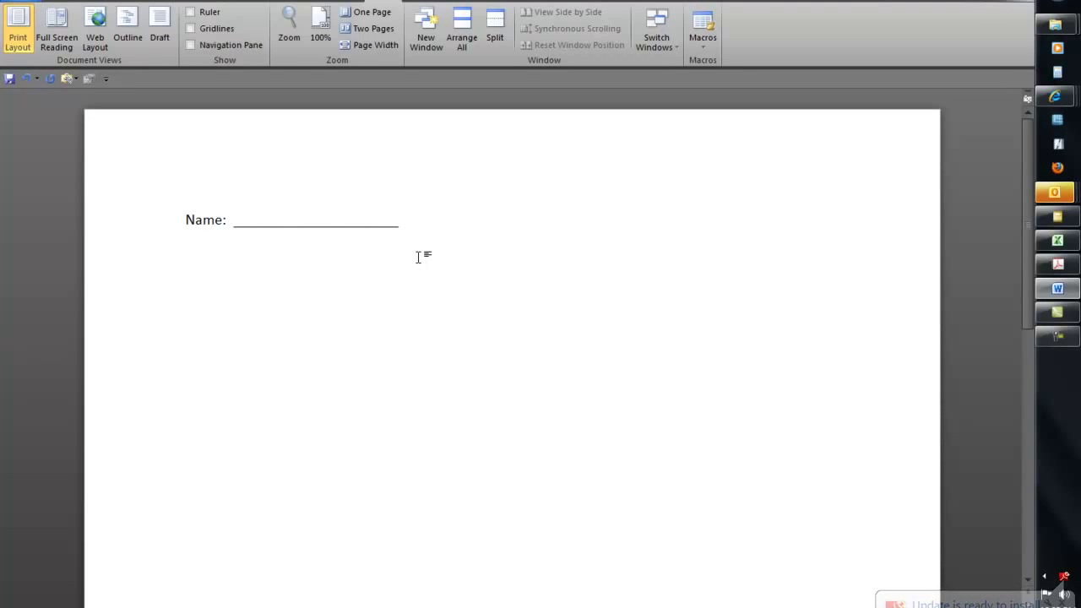
key("Tab")
key("Tab")
type("Do")
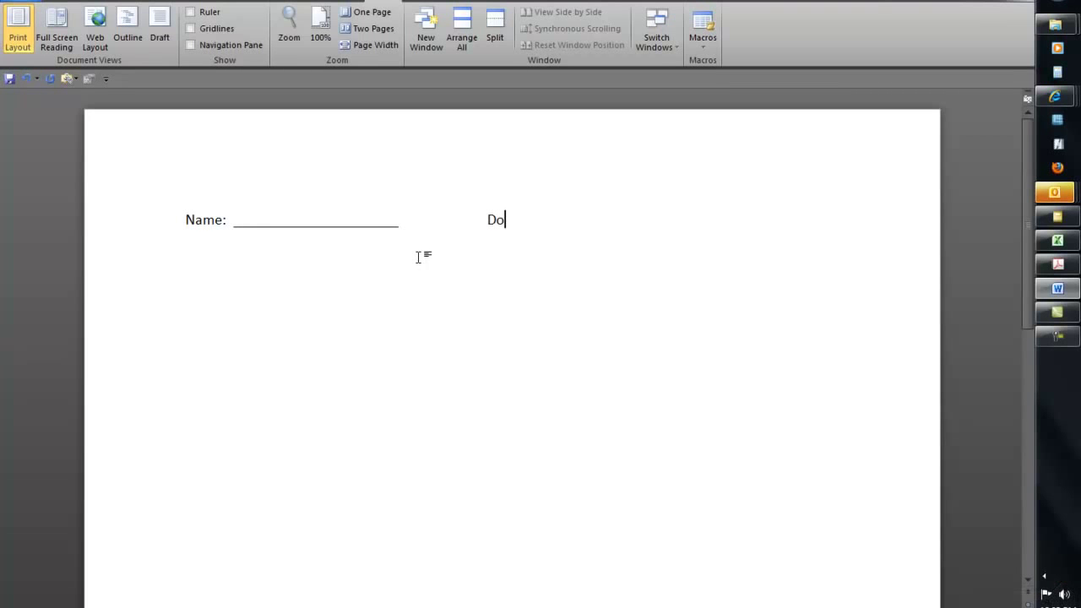
key("BackSpace")
type("ate of Birth: ___________________________")
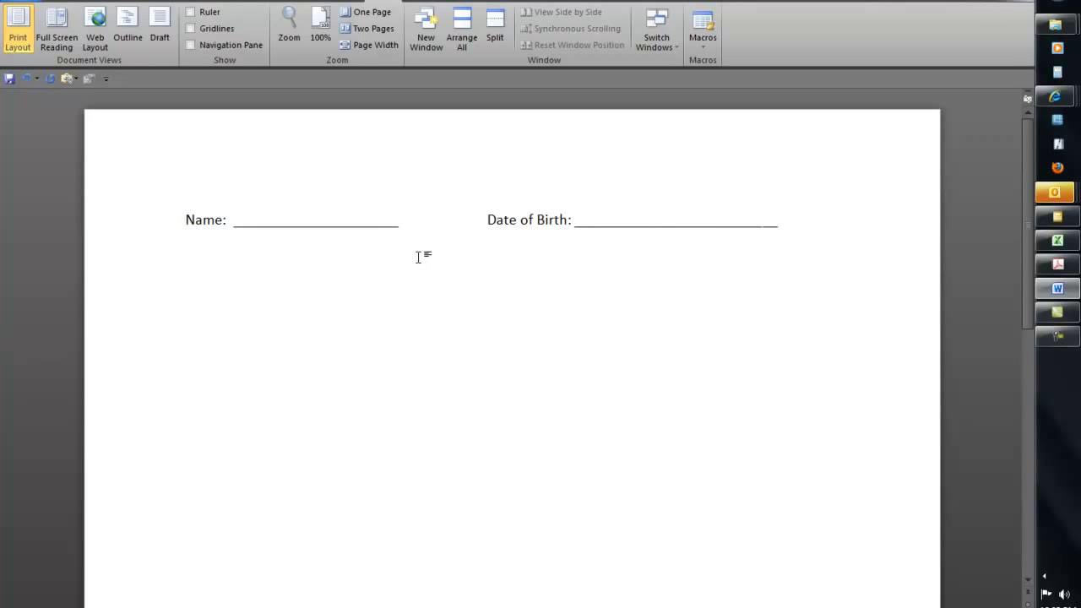
- Add "Question 1: Question text?" on a new line with three full-width underscore lines below it for the answer
type("Question 1:  Question t")
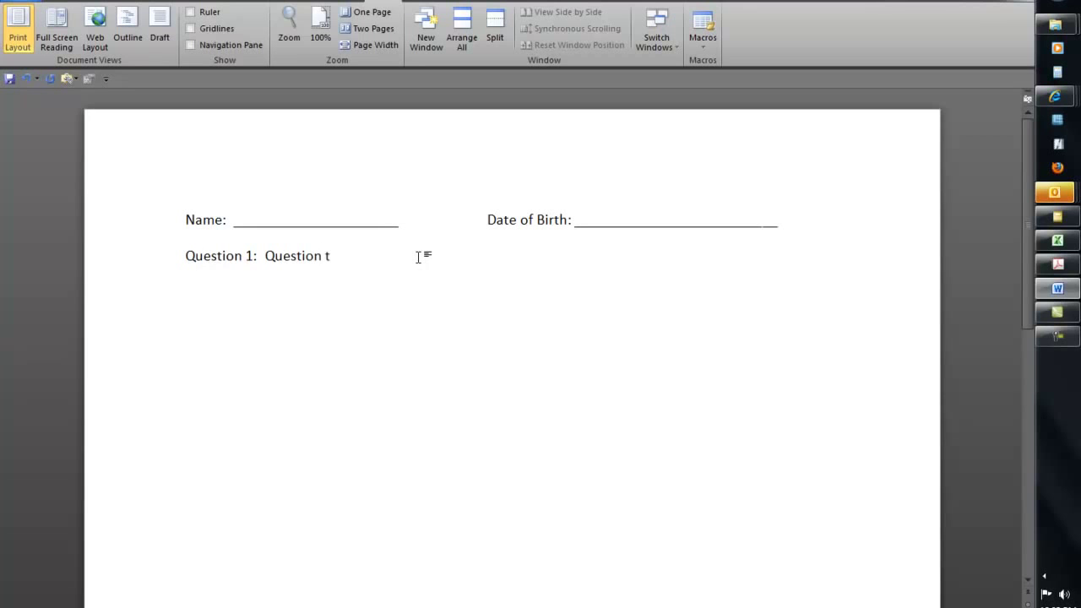
type("ext? ___________________________________________________________________________________________")
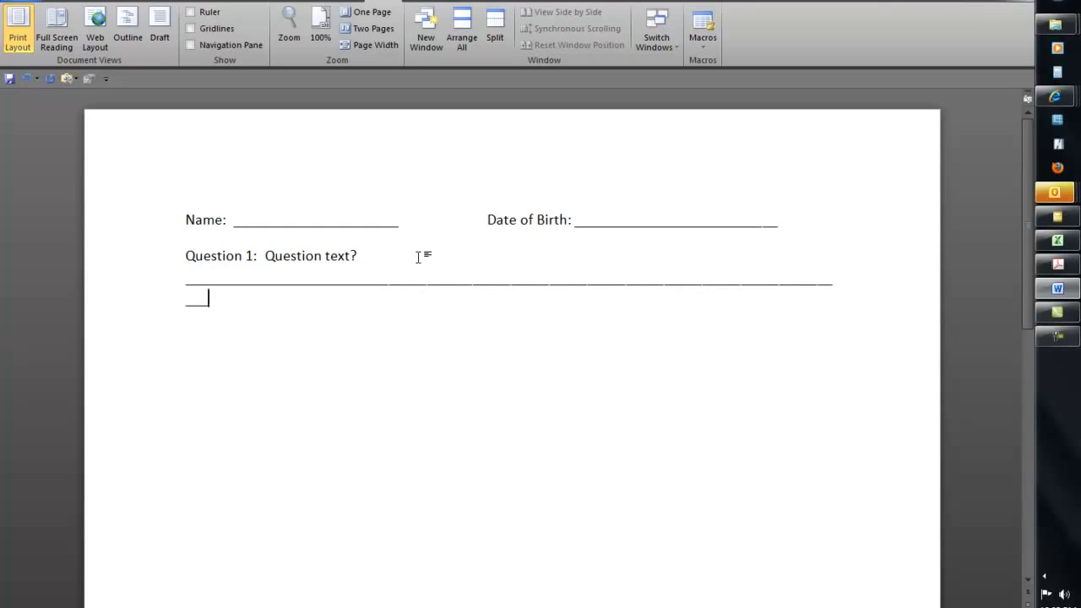
type("__________________________________________________")
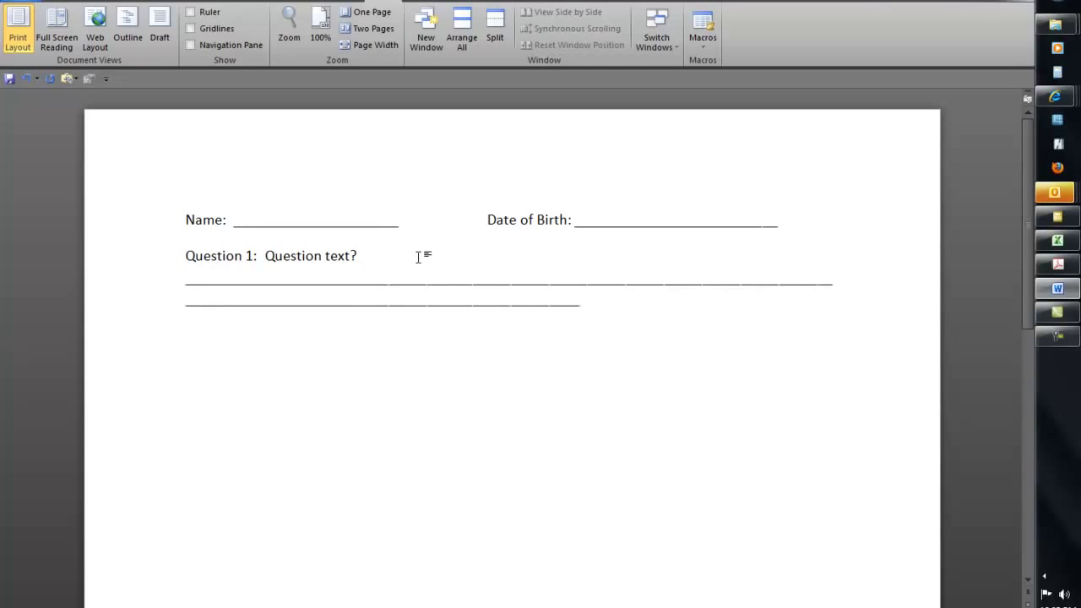
type("_______________________________________________________________")
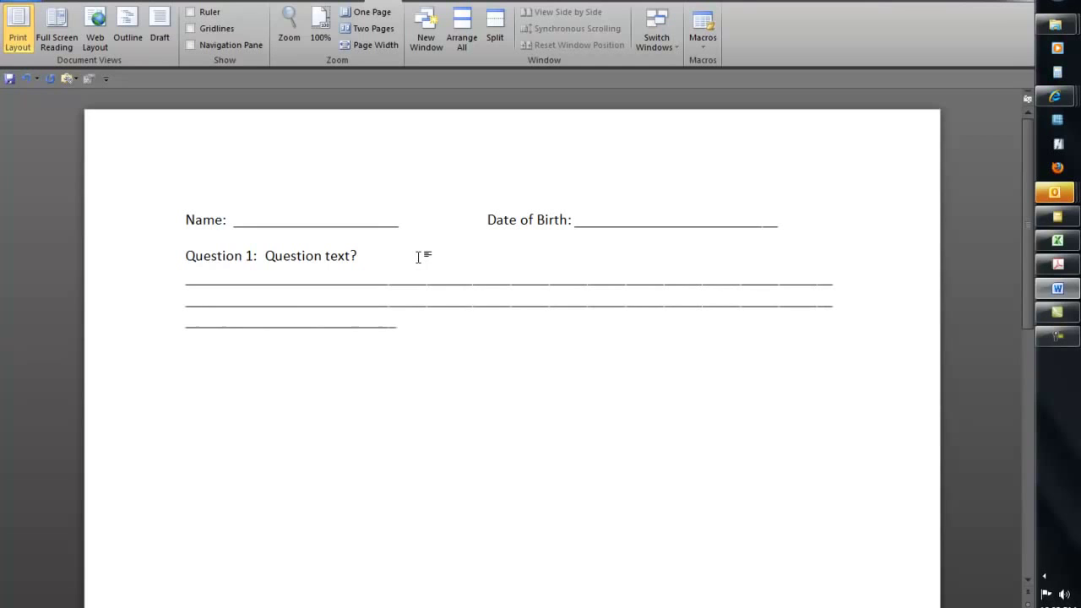
type("______________________________________________________")
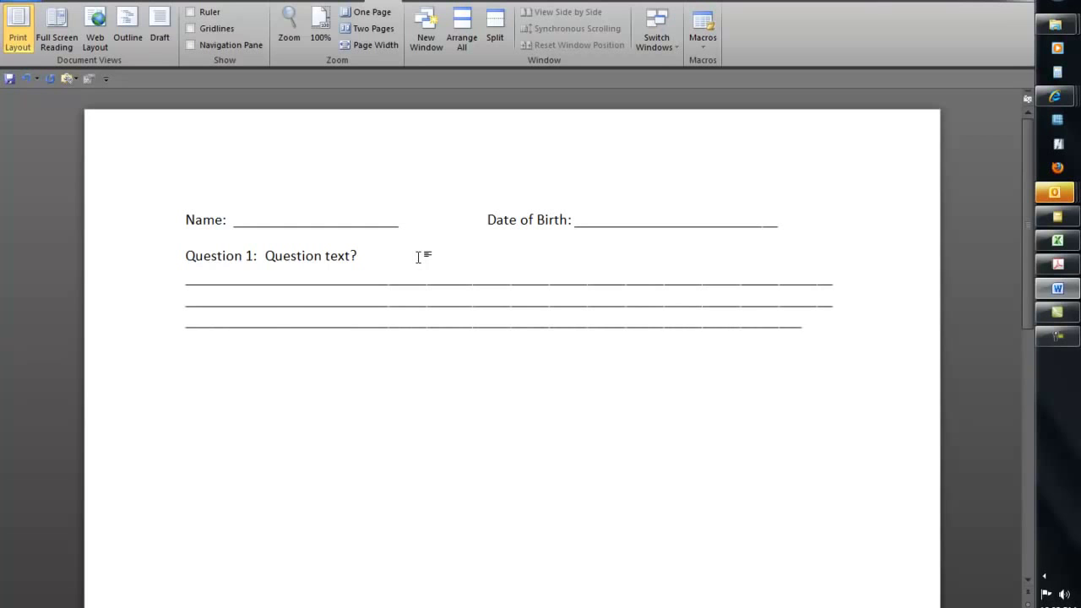
type("_____")
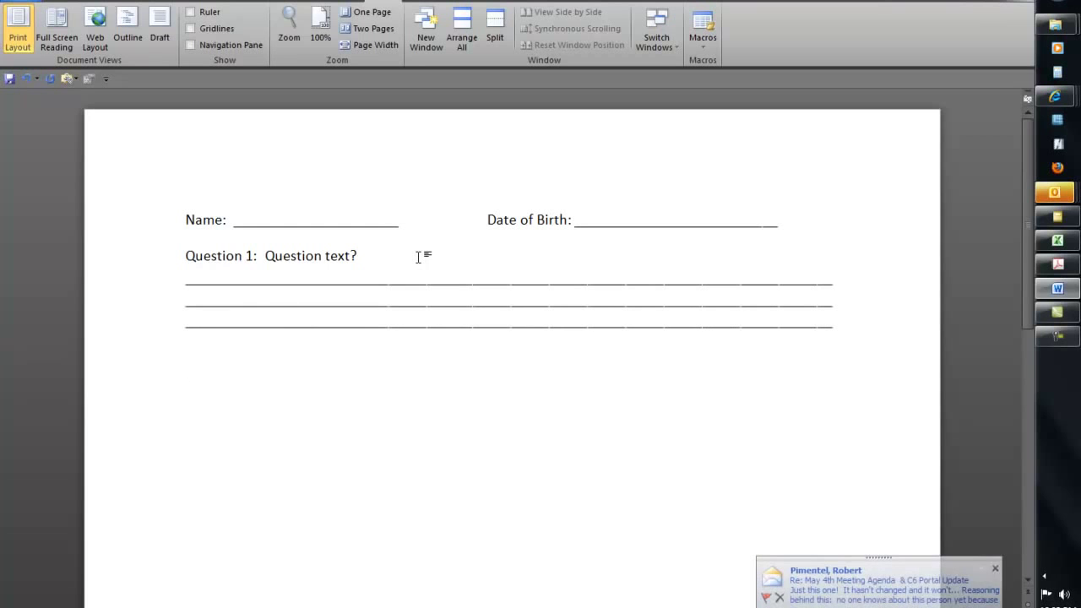
left_click(112, 1)
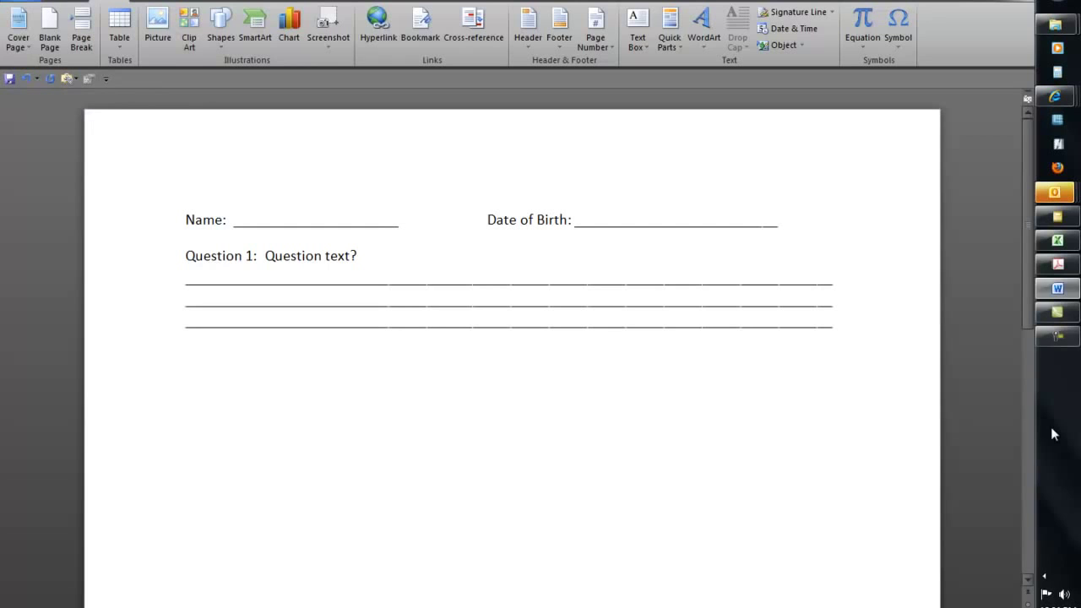
left_click(1068, 343)
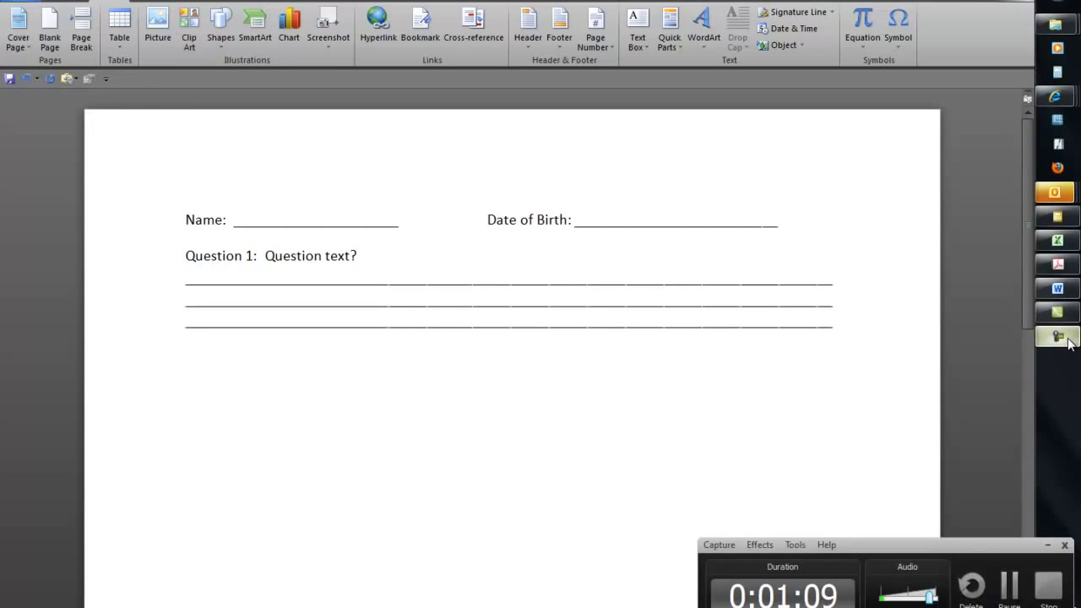
left_click(1068, 343)
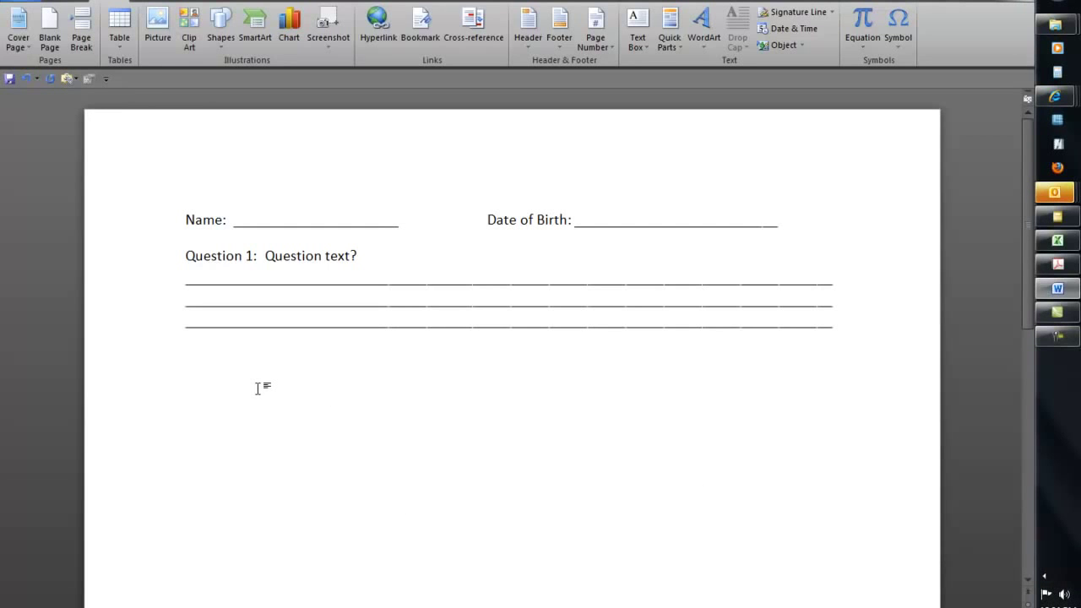
- Insert two legacy check box form fields below the answer lines, labelled "Male" and "Female" on separate lines
left_click(68, 78)
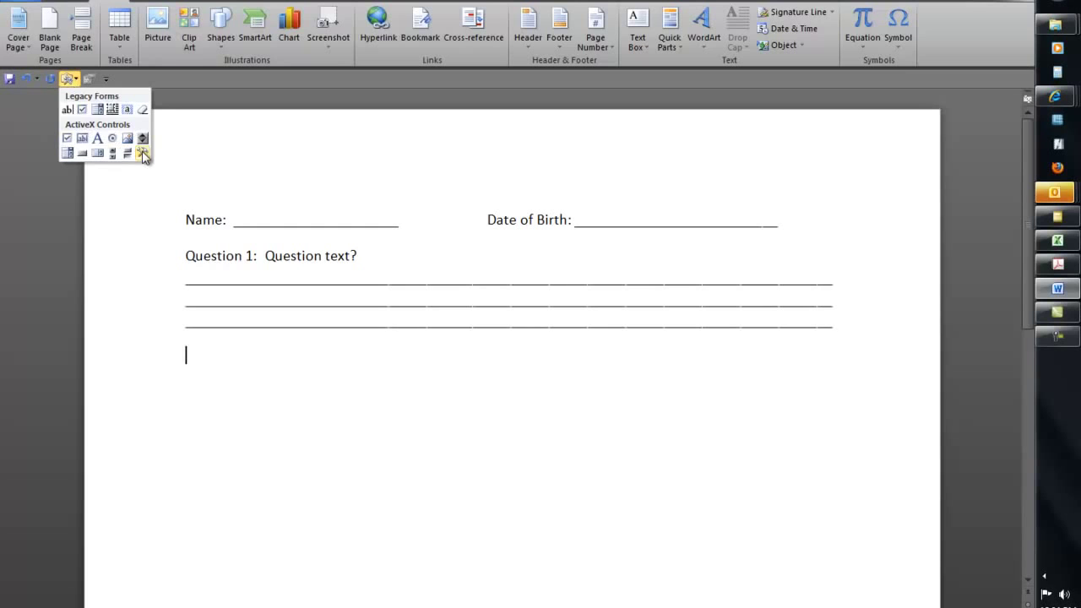
left_click(81, 109)
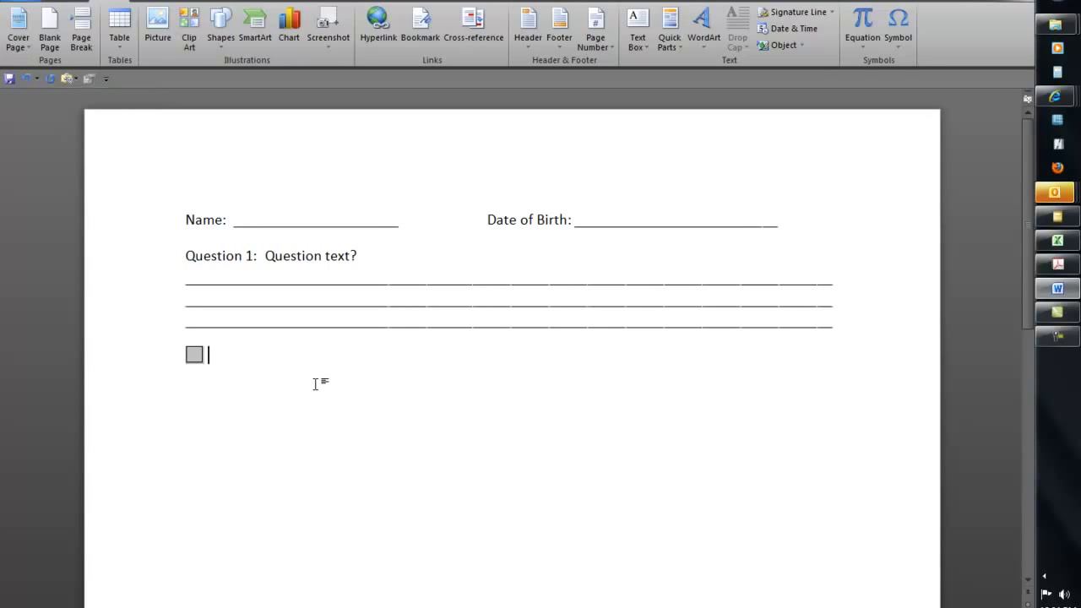
type("Male")
left_click(68, 79)
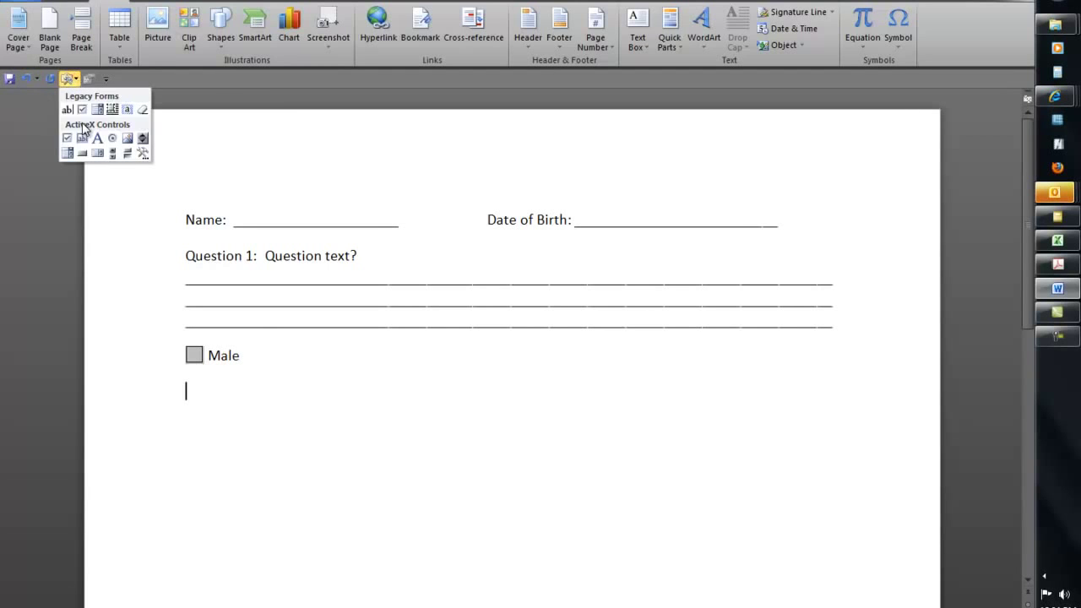
left_click(82, 109)
type("Fe")
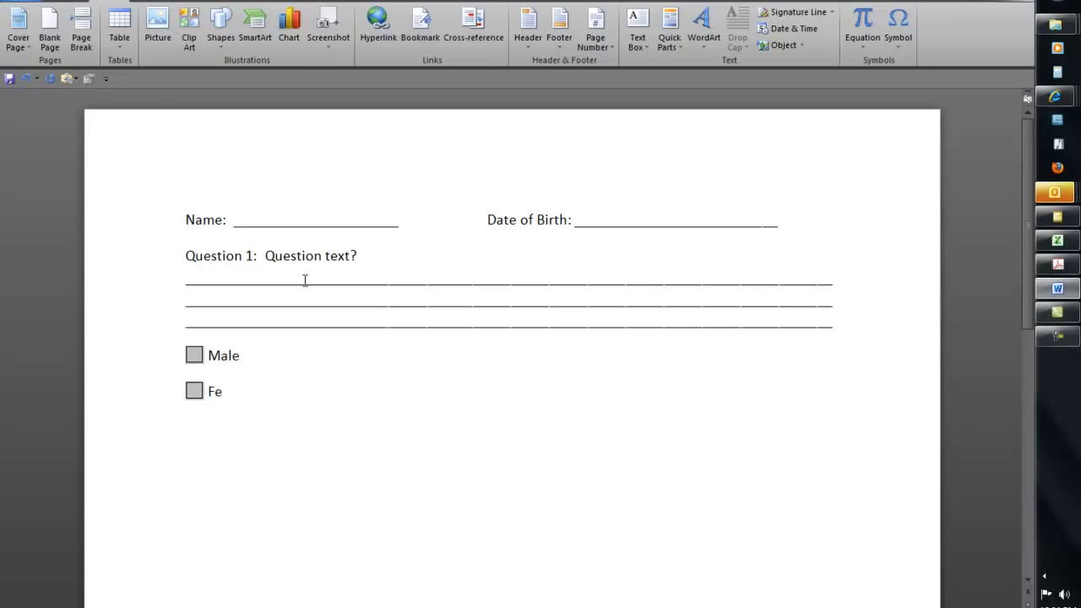
type("male ")
- Add an "Ethnicity:" label followed by a legacy drop-down form field and open that field's options
type("Ethnicity:")
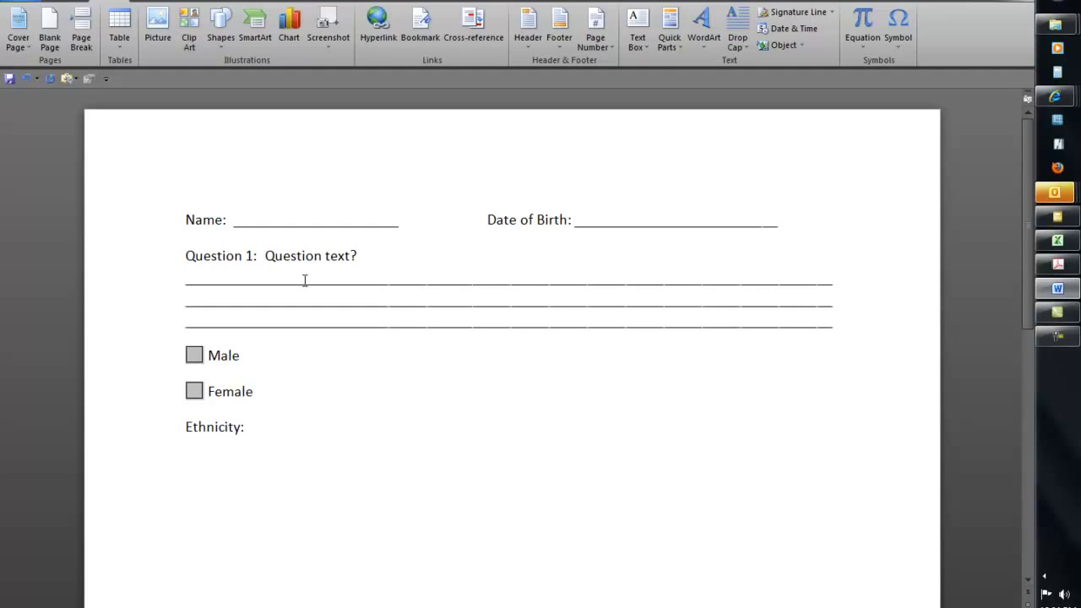
left_click(67, 79)
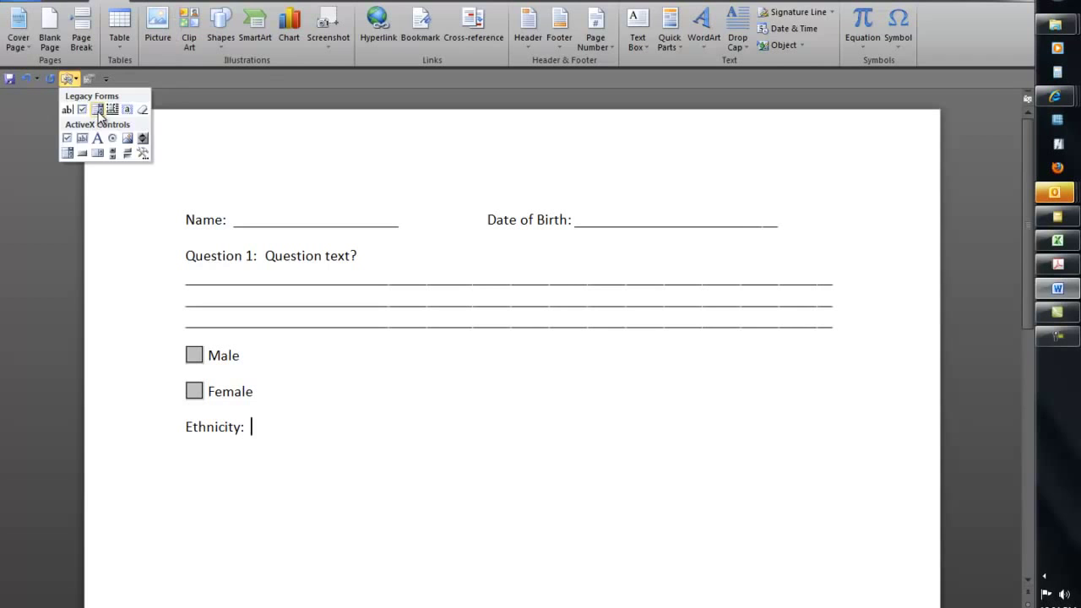
left_click(97, 109)
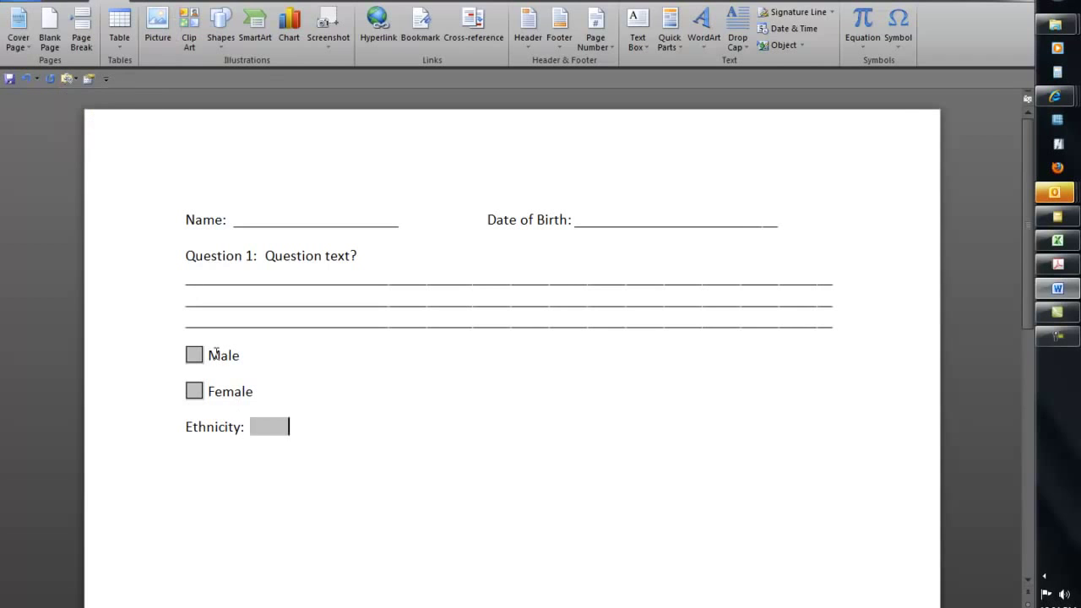
double_click(279, 425)
left_click(439, 220)
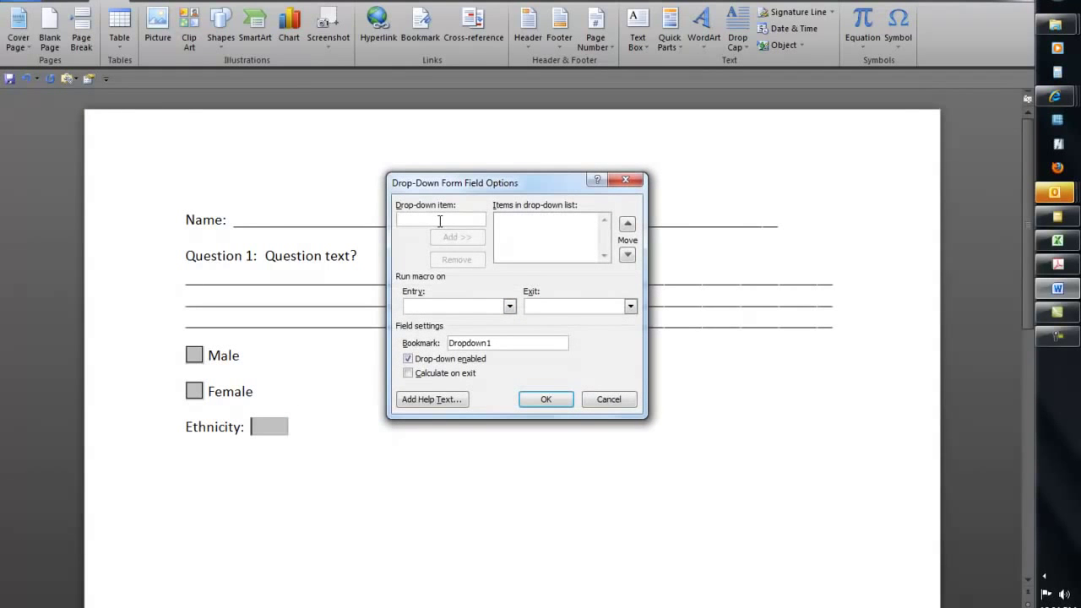
type("700 -")
key("BackSpace")
key("BackSpace")
key("BackSpace")
key("BackSpace")
key("BackSpace")
- Add White, African American and Hispanic as the Ethnicity drop-down's items and apply the field options
type("White")
key("Return")
type("Afric")
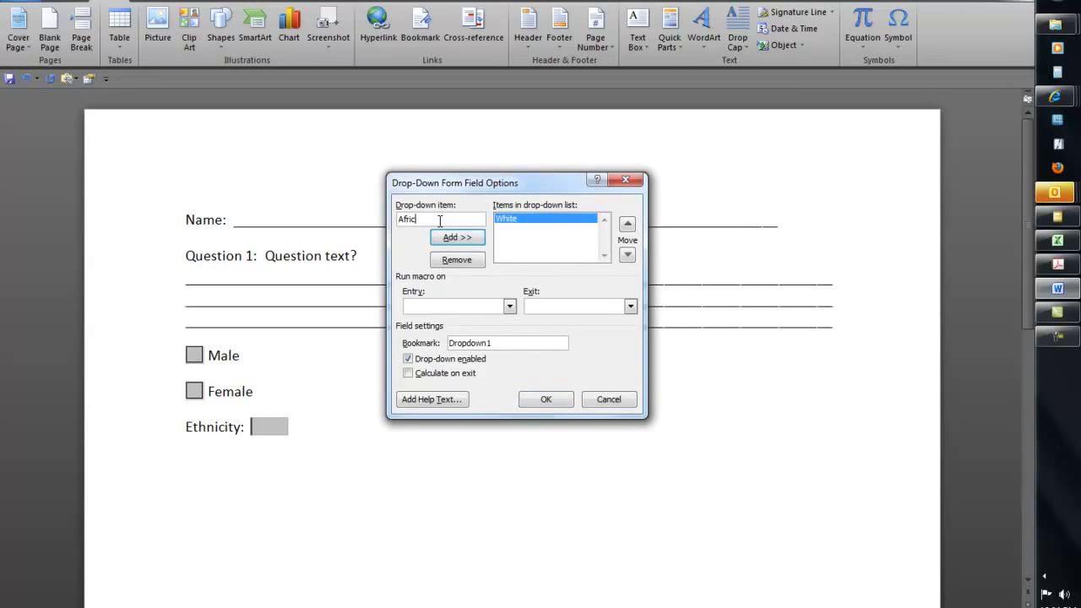
type("an Ameri")
key("BackSpace")
key("BackSpace")
key("BackSpace")
key("BackSpace")
type("merican")
key("Return")
type("Hispanic")
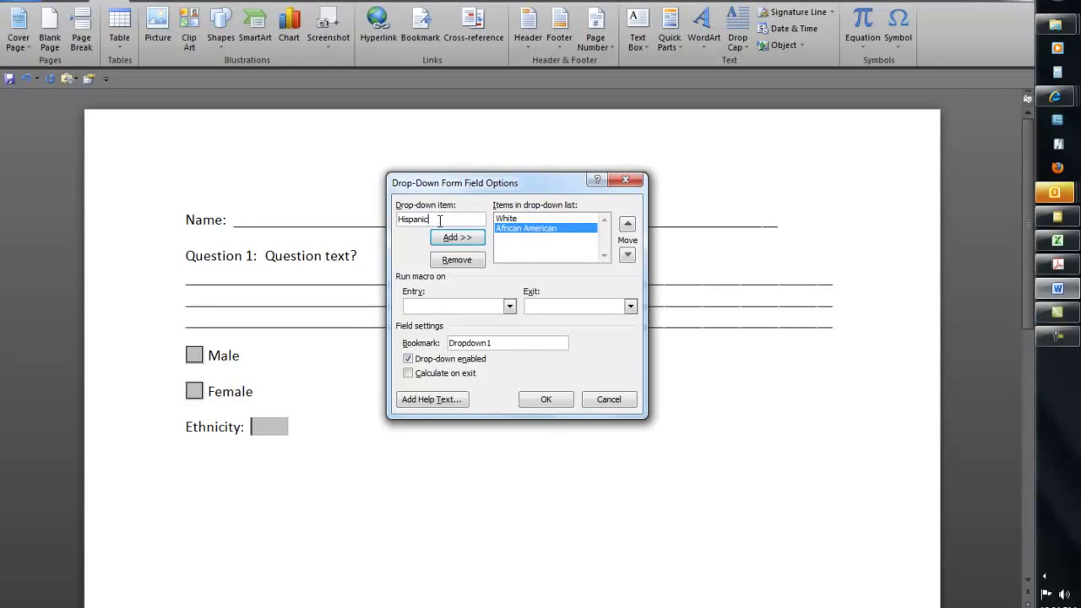
key("Return")
left_click(538, 400)
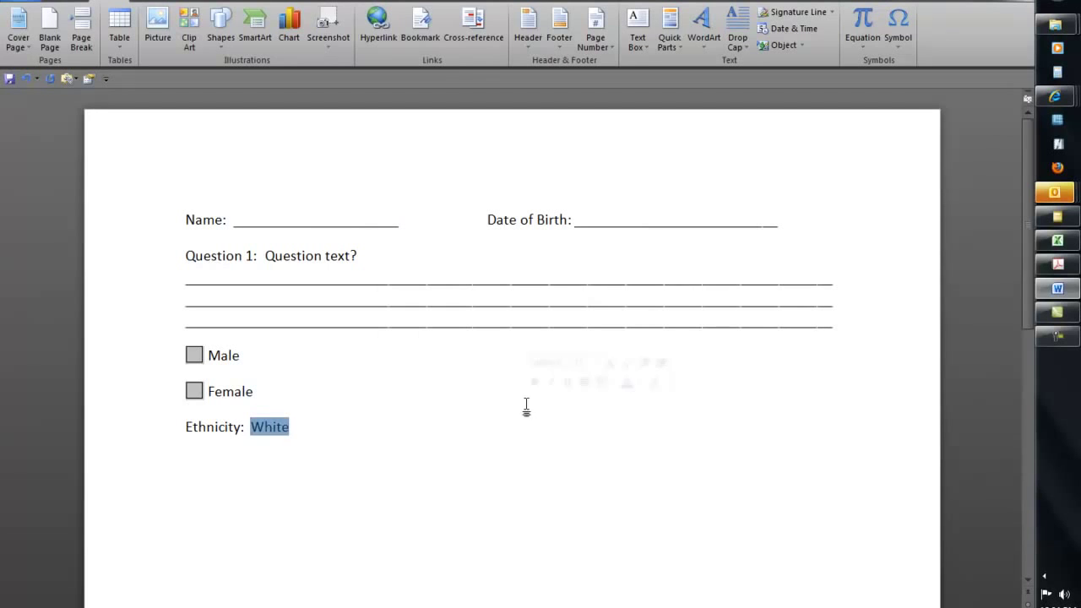
left_click(358, 439)
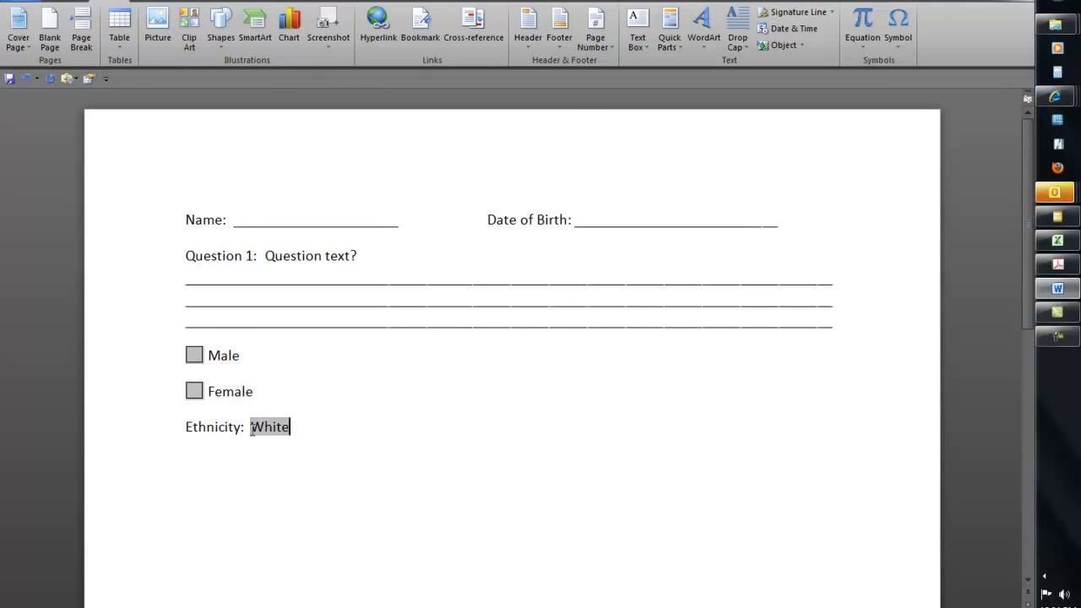
left_click(324, 424)
- Save the document to the Desktop as a PDF named "Fillable Form"
left_click(21, 4)
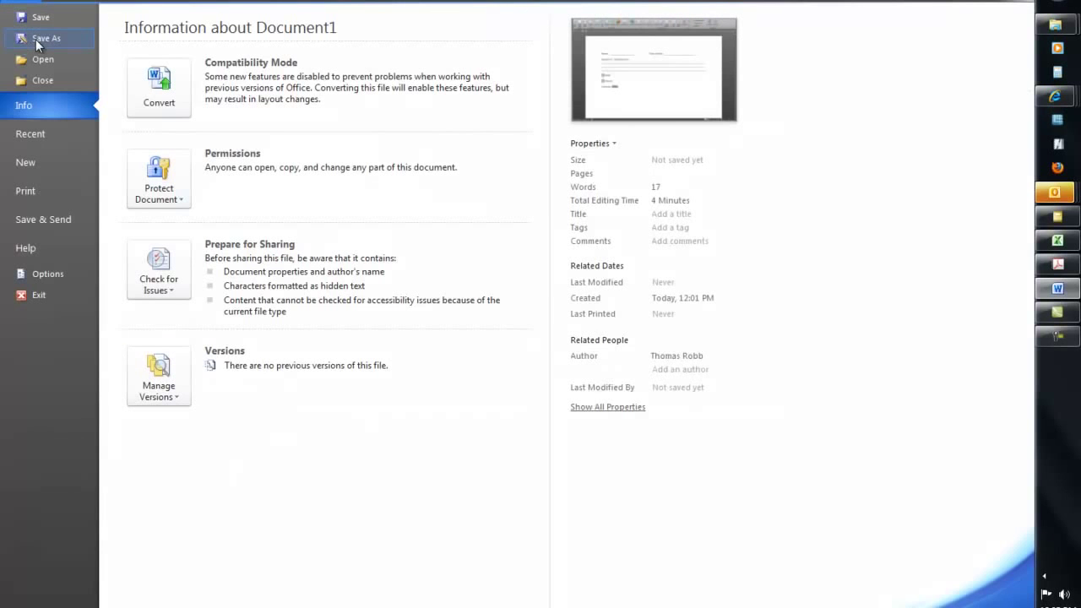
key("Escape")
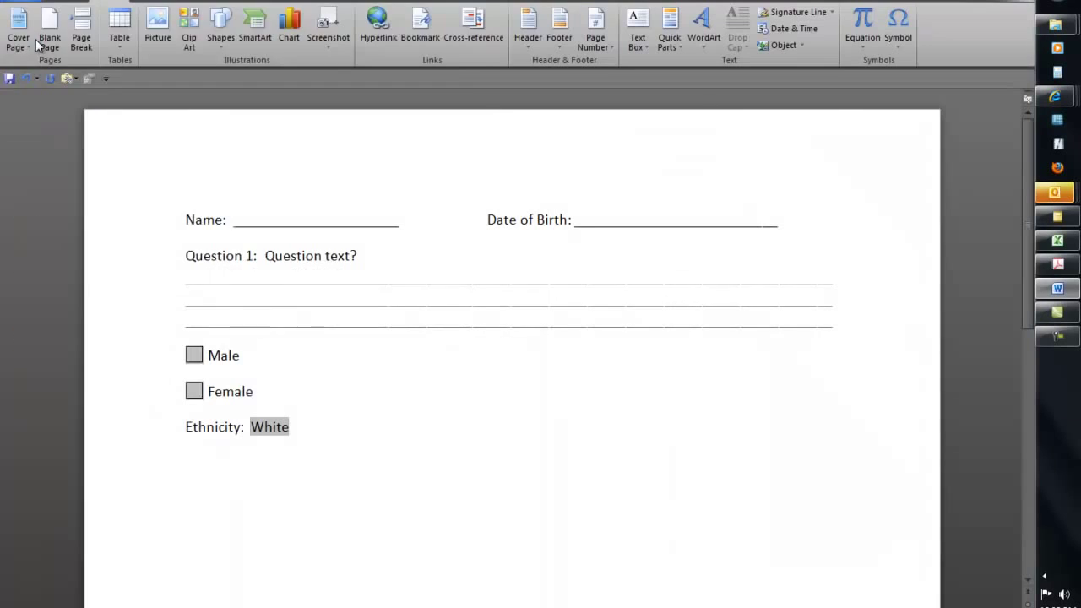
left_click(296, 241)
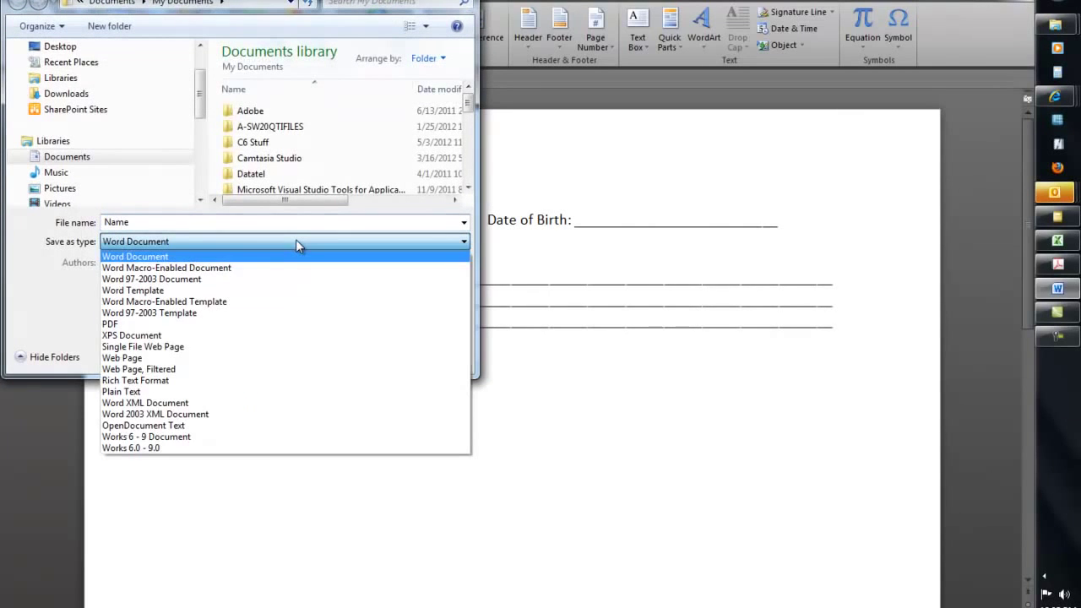
left_click(134, 324)
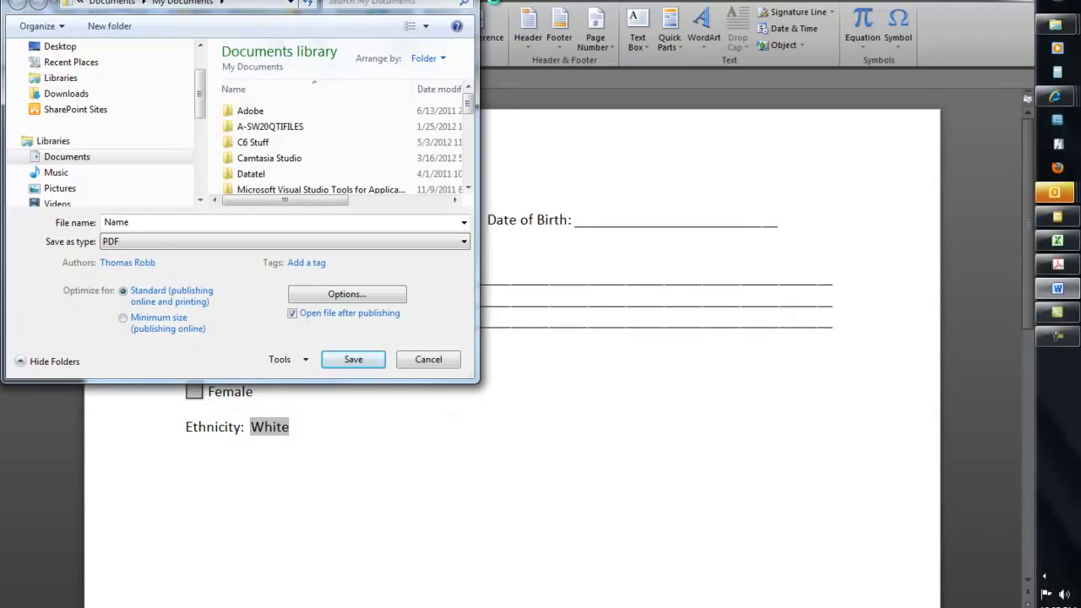
left_click(64, 45)
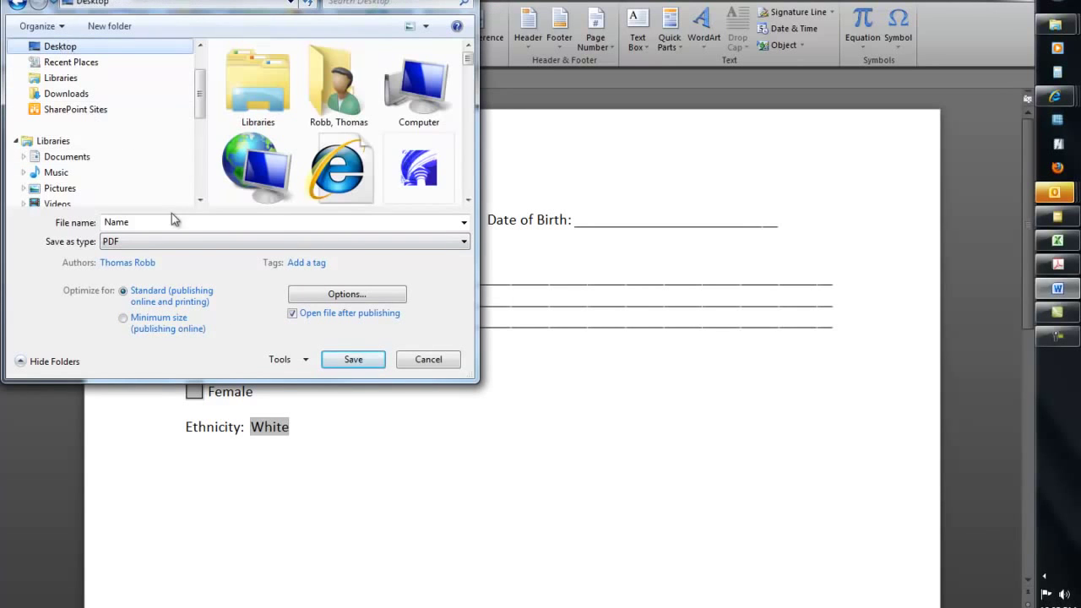
double_click(133, 223)
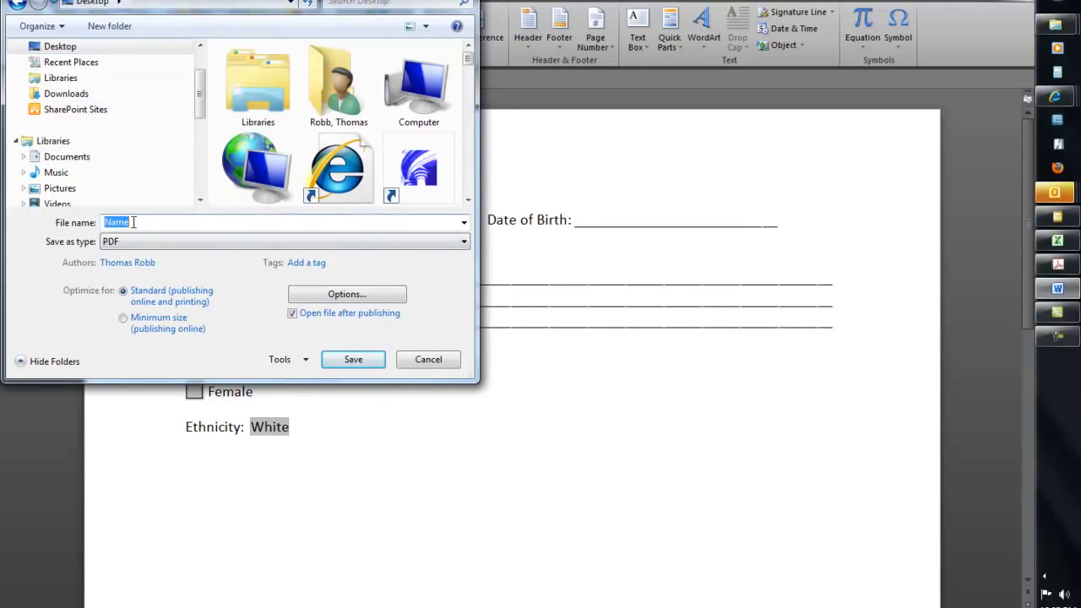
type("Fillable Form")
key("Return")
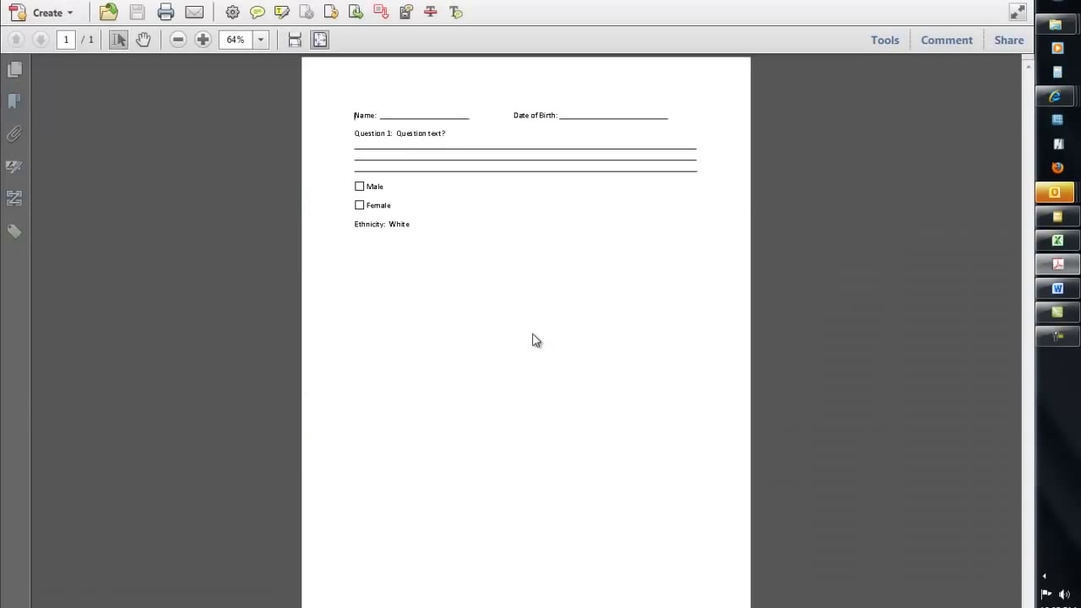
- Examine the published PDF form in Adobe Acrobat at 125% zoom, from the Name line to the Ethnicity line
scroll(533, 335, "up", 3)
scroll(534, 335, "up", 2)
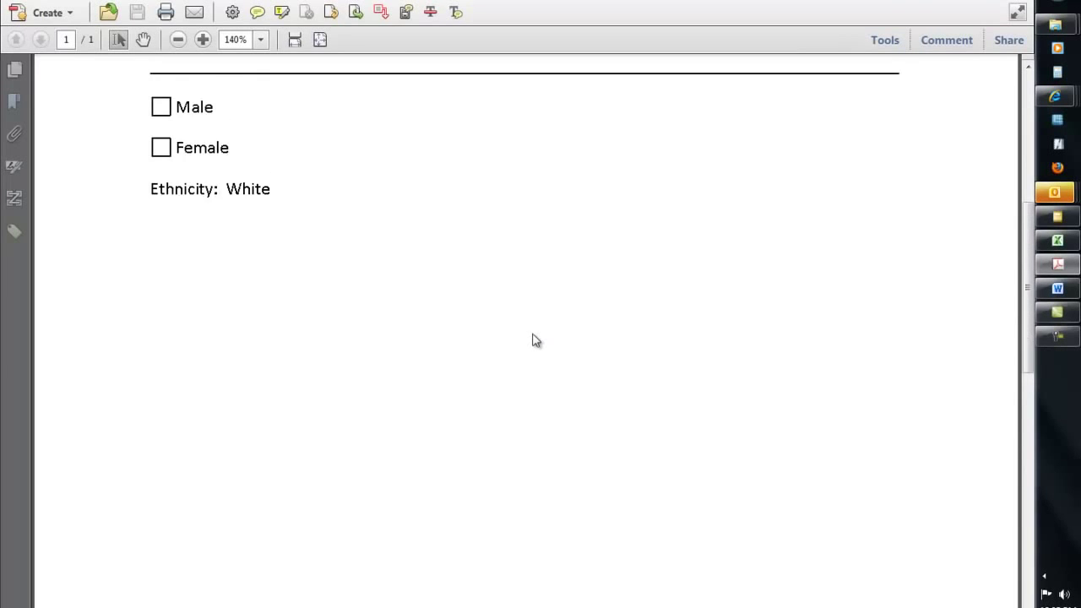
scroll(543, 322, "up", 3)
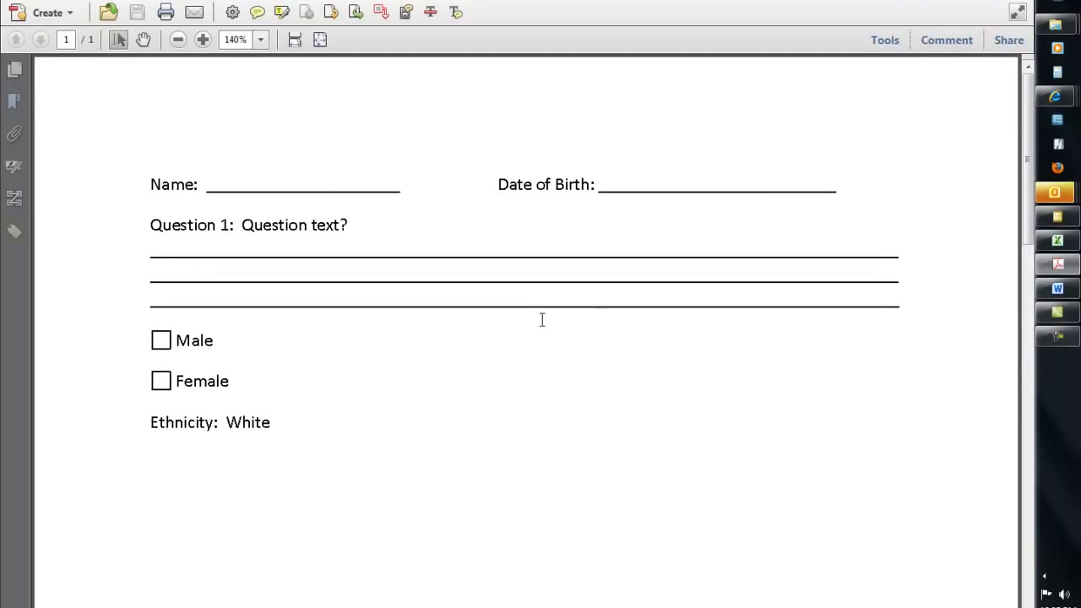
scroll(553, 338, "down", 1)
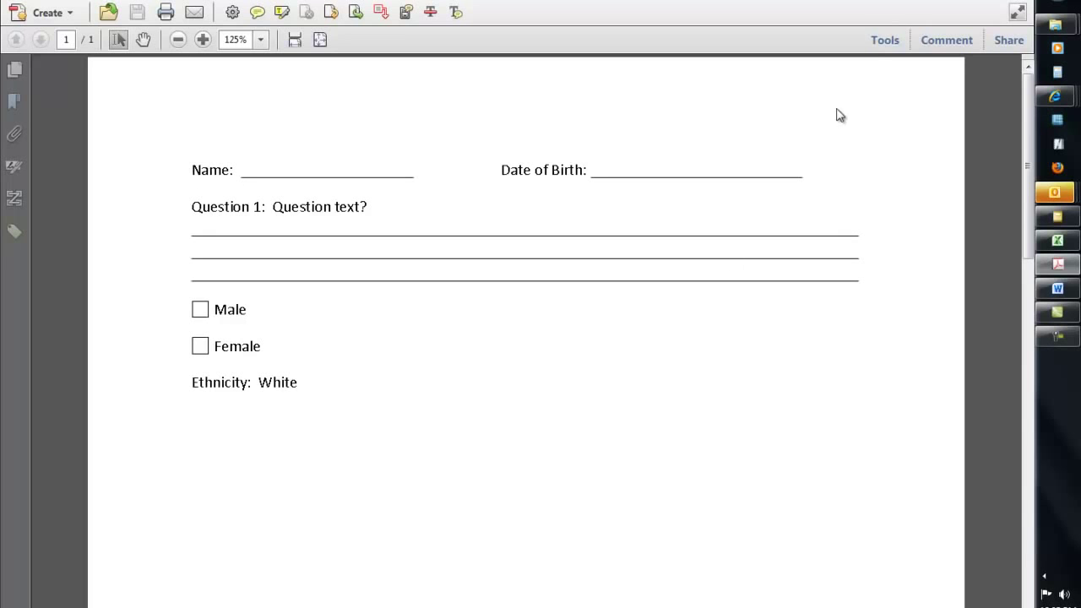
- Create a PDF form from the current document, letting Acrobat detect the form fields automatically
left_click(884, 41)
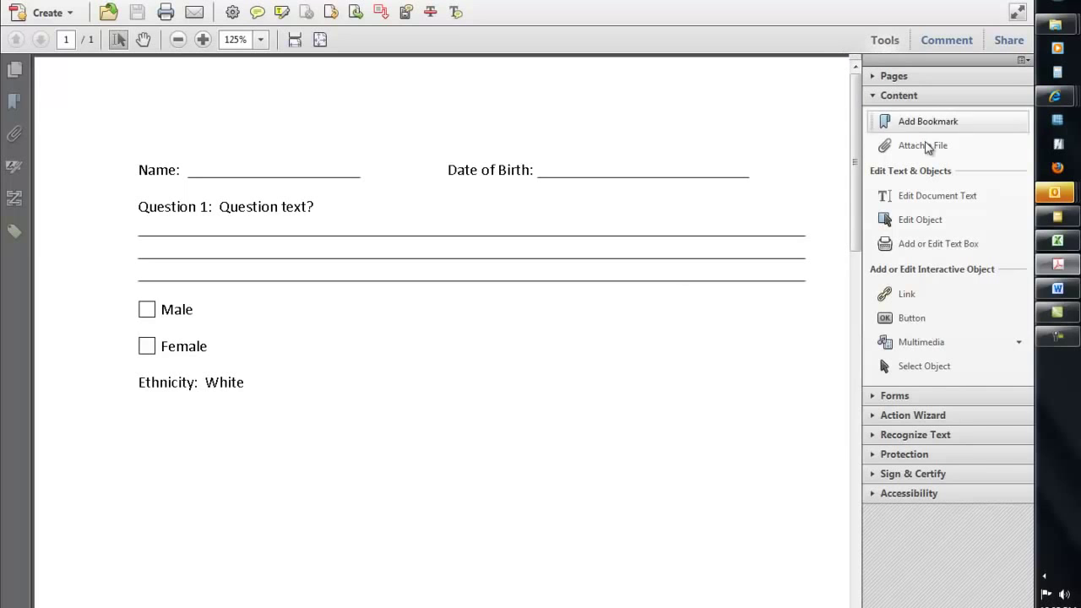
left_click(893, 397)
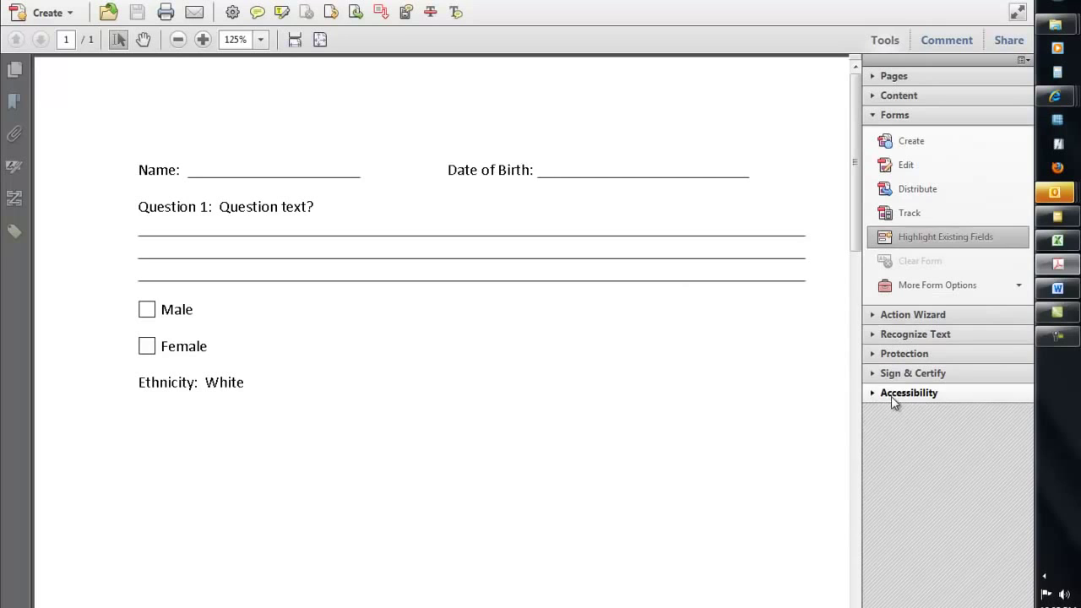
left_click(938, 140)
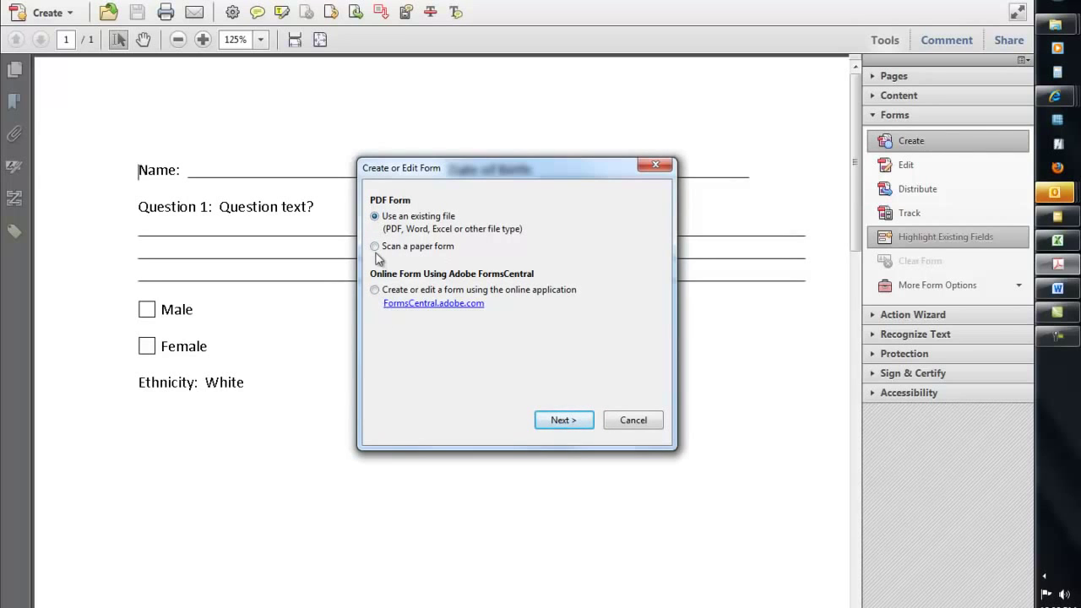
left_click(559, 420)
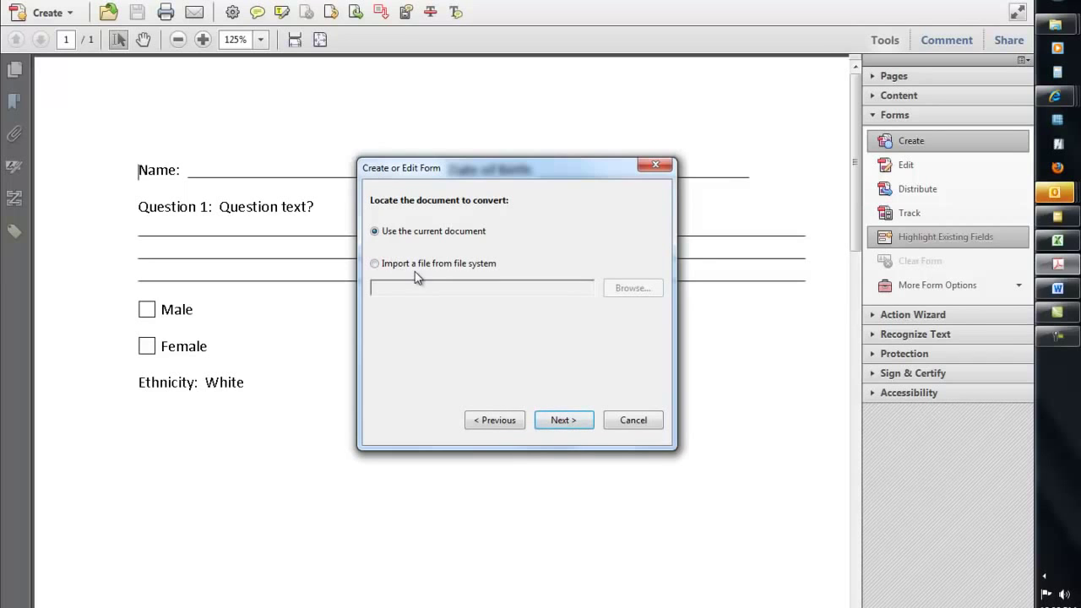
left_click(553, 421)
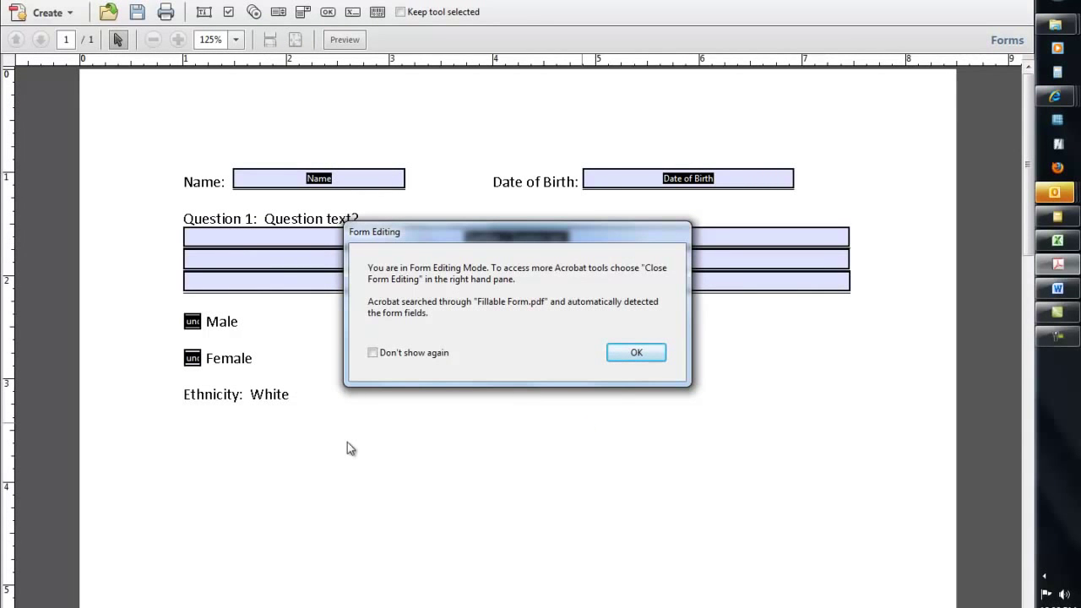
left_click(635, 353)
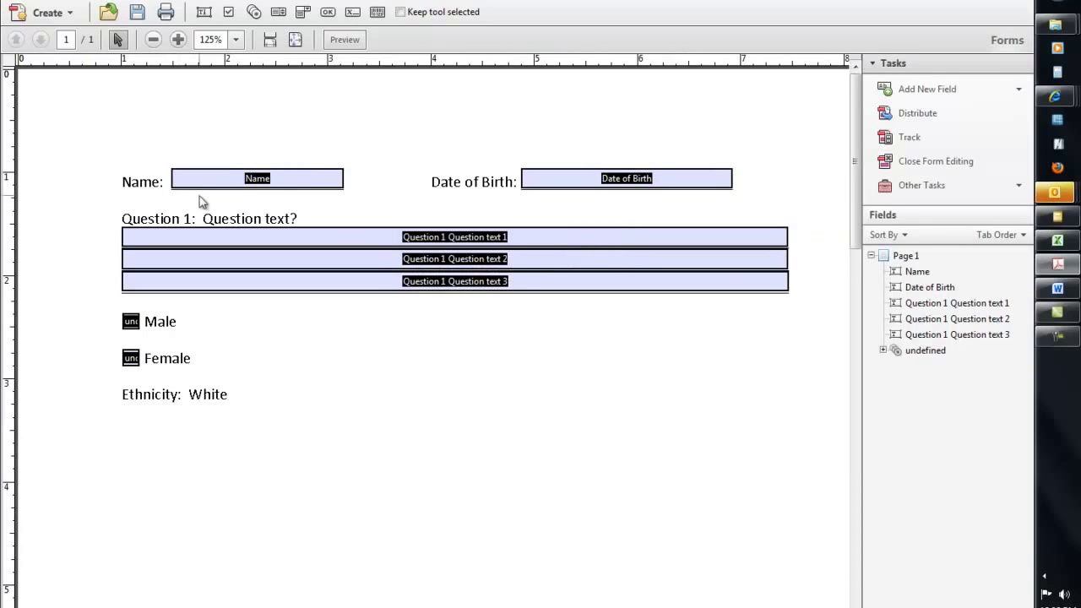
- Inspect the general properties of the Name and Date of Birth text fields
left_click(258, 179)
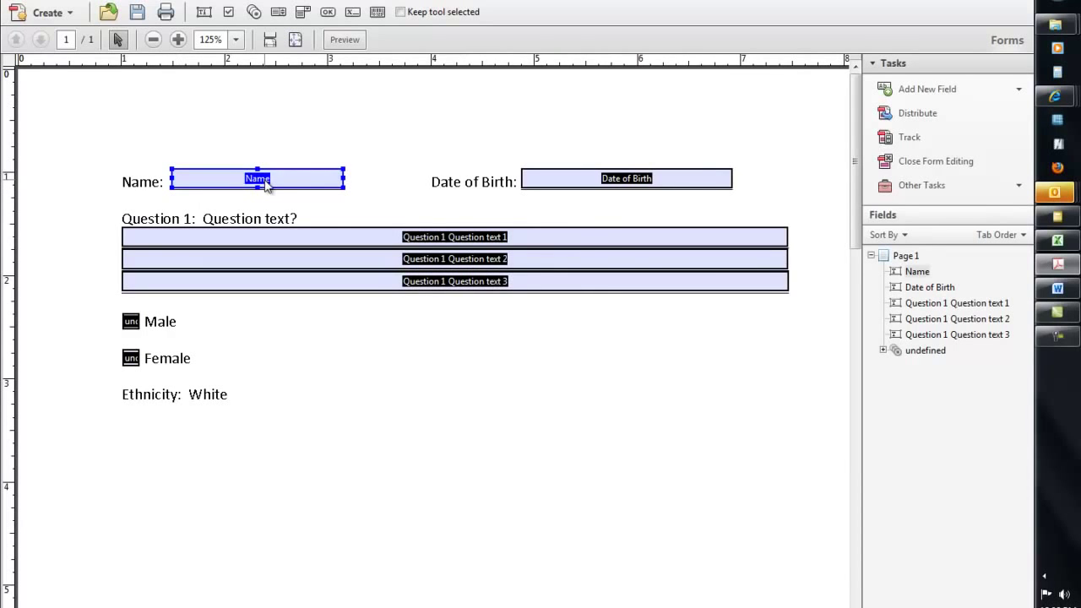
double_click(277, 183)
right_click(277, 182)
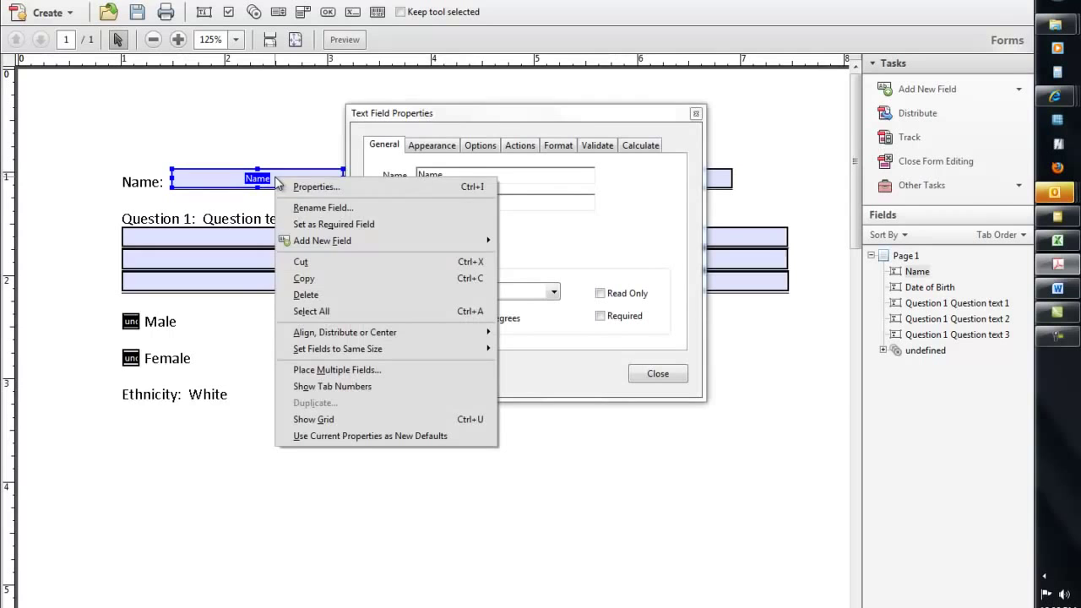
key("Escape")
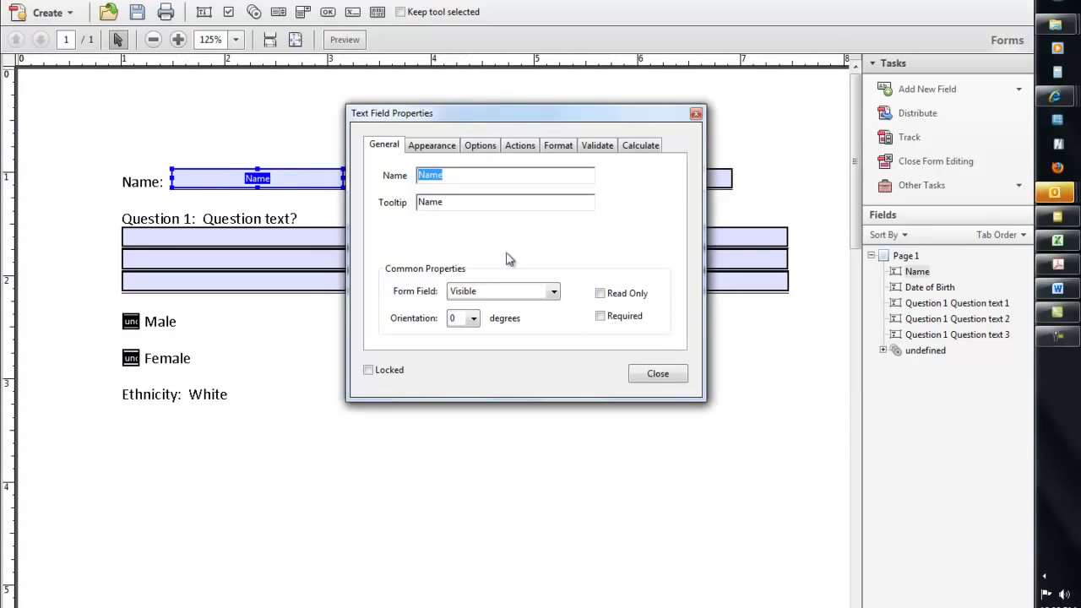
left_click(646, 377)
double_click(645, 183)
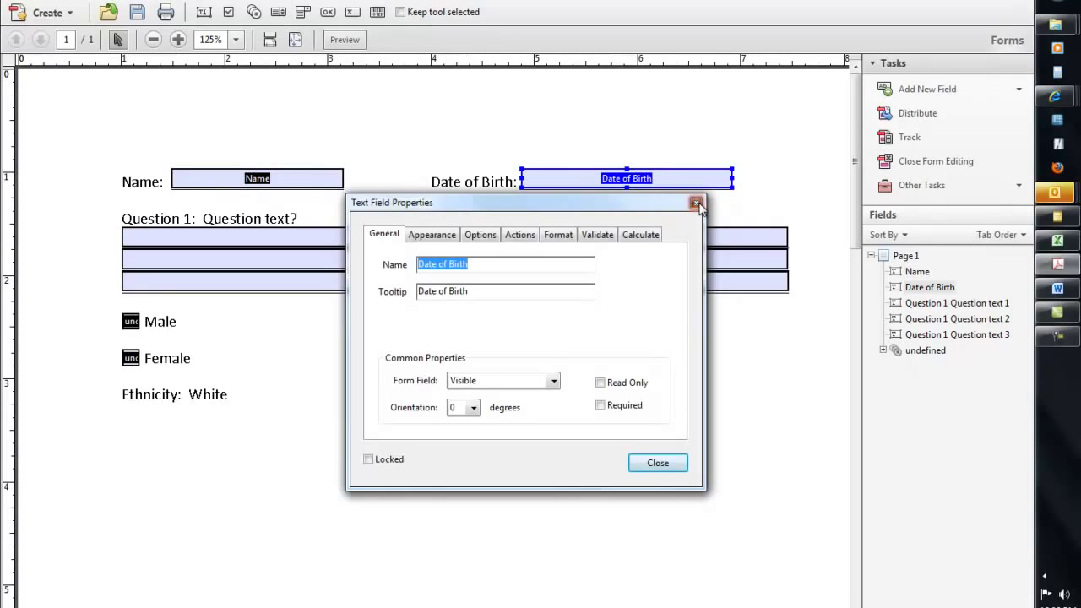
left_click(695, 202)
- Inspect the general properties of the Male and Female radio buttons
left_click(261, 367)
left_click(131, 323)
double_click(131, 322)
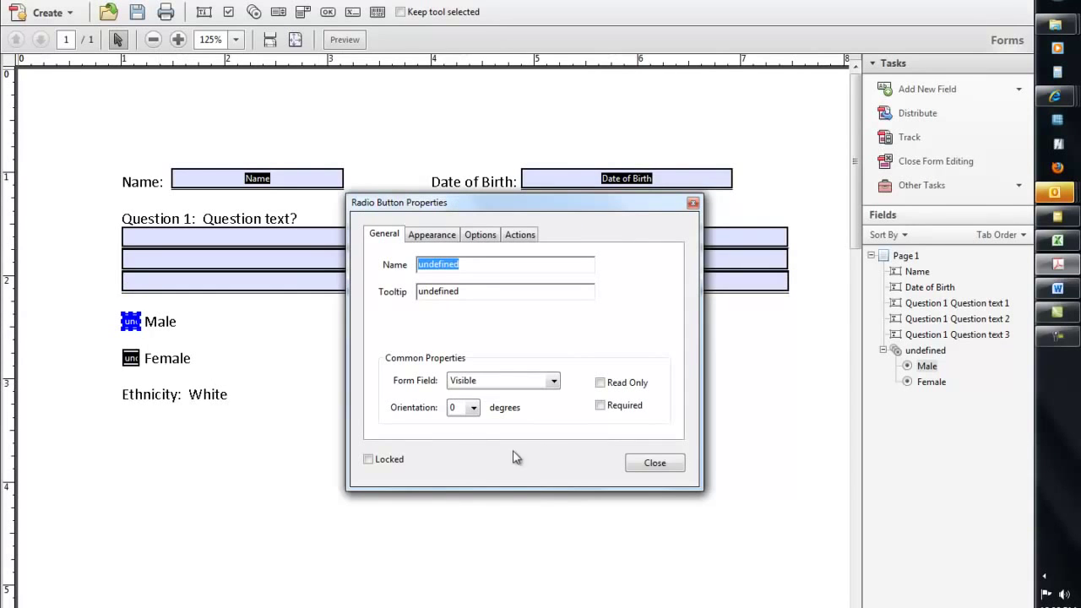
left_click(655, 463)
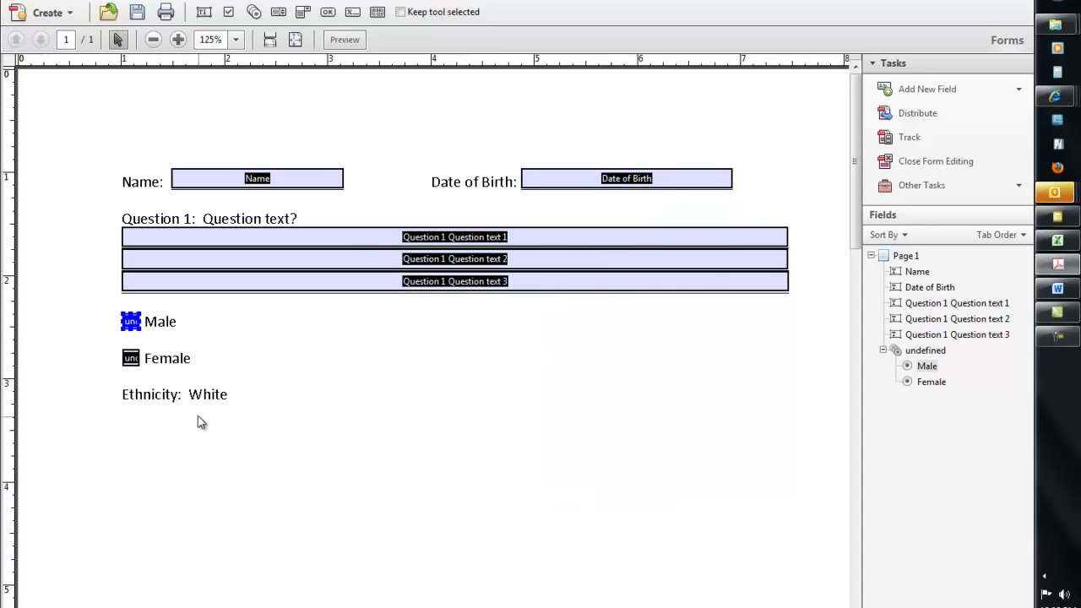
left_click(130, 358, "shift")
double_click(131, 358)
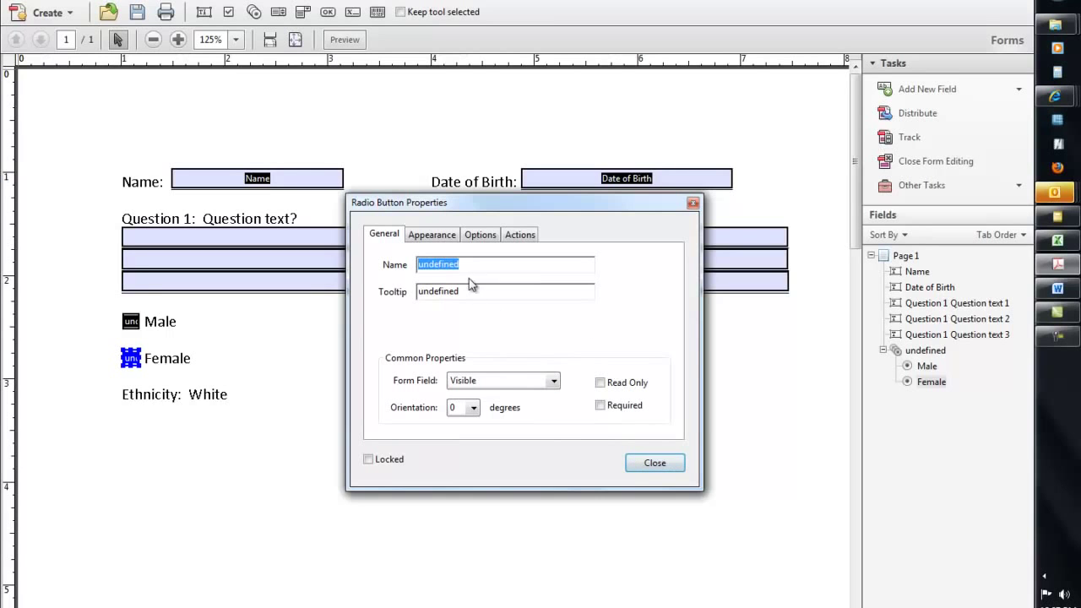
left_click(652, 469)
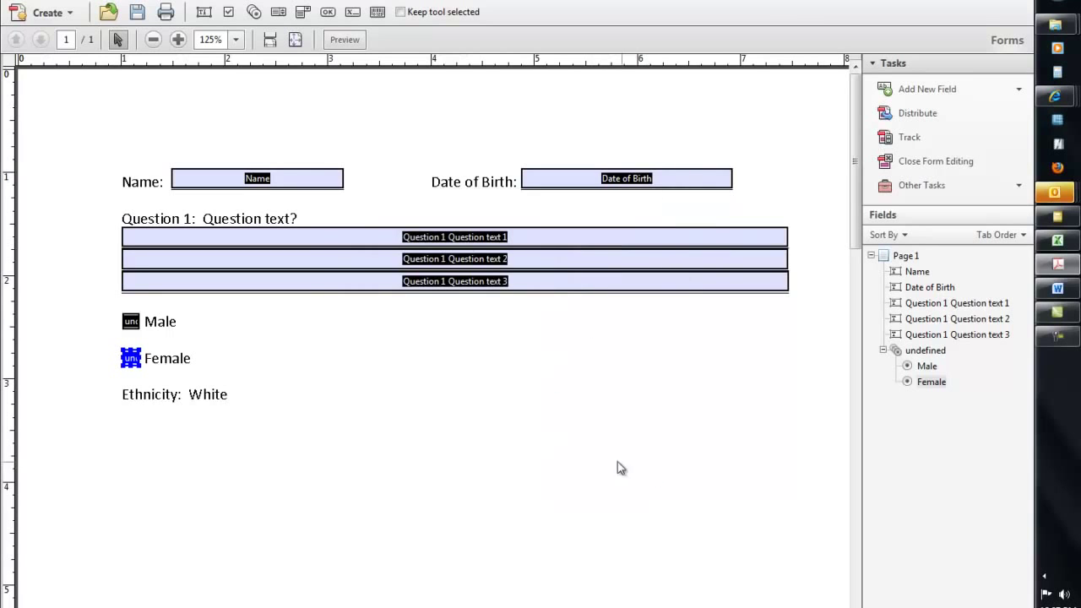
- Preview the form, test the choice buttons by selecting Male and then Female, and return to form editing
left_click(345, 40)
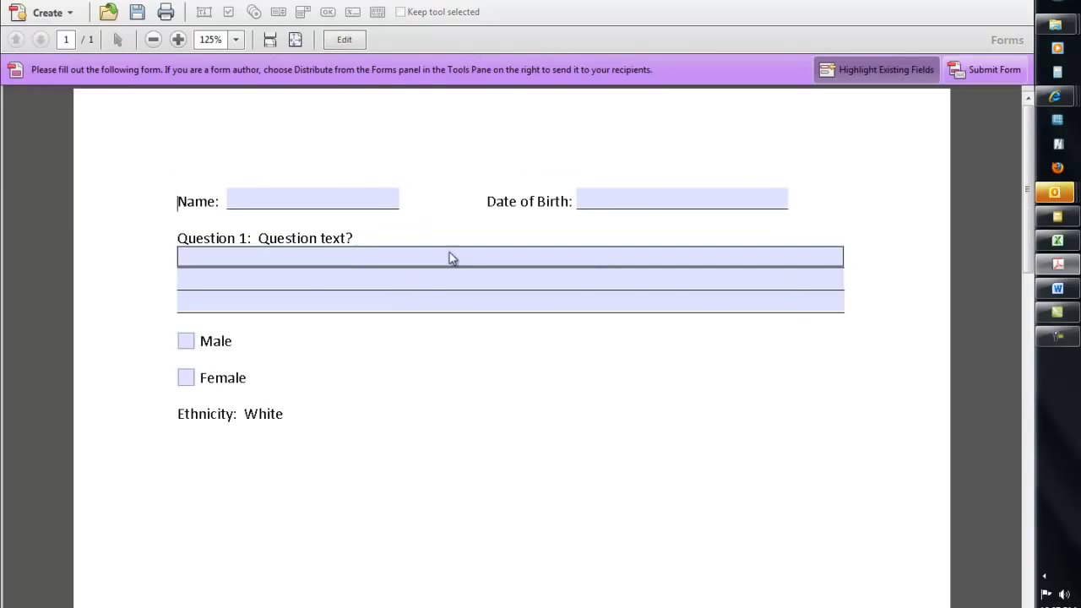
left_click(186, 342)
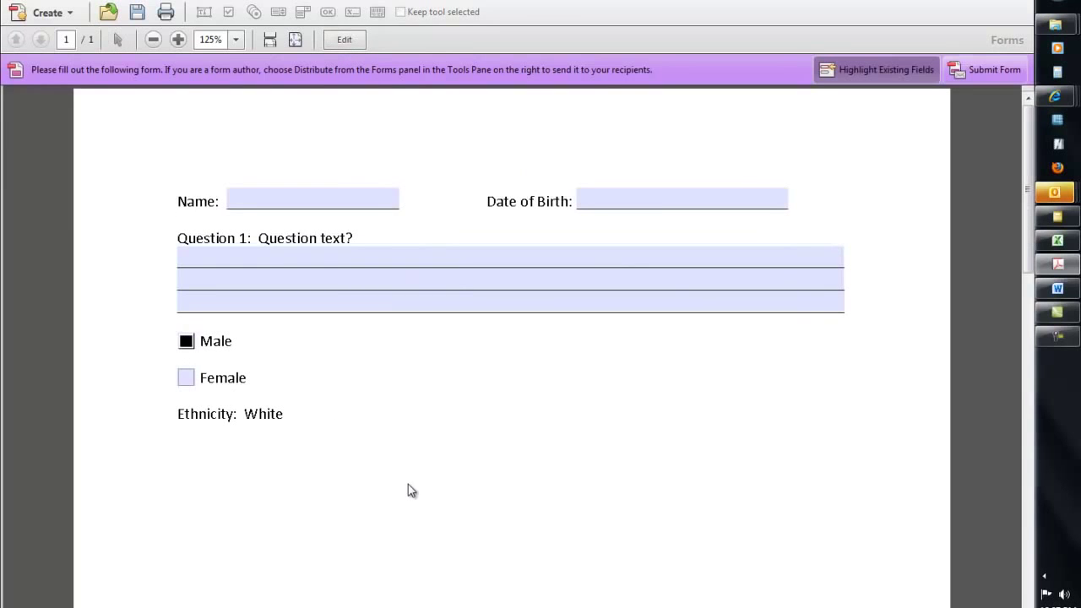
left_click(185, 377)
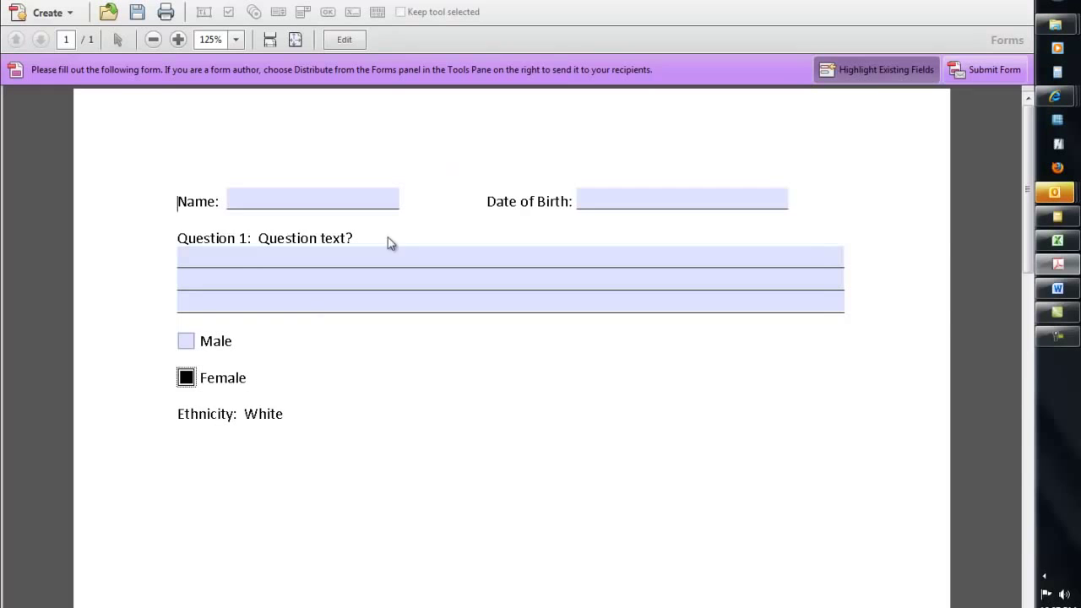
left_click(345, 39)
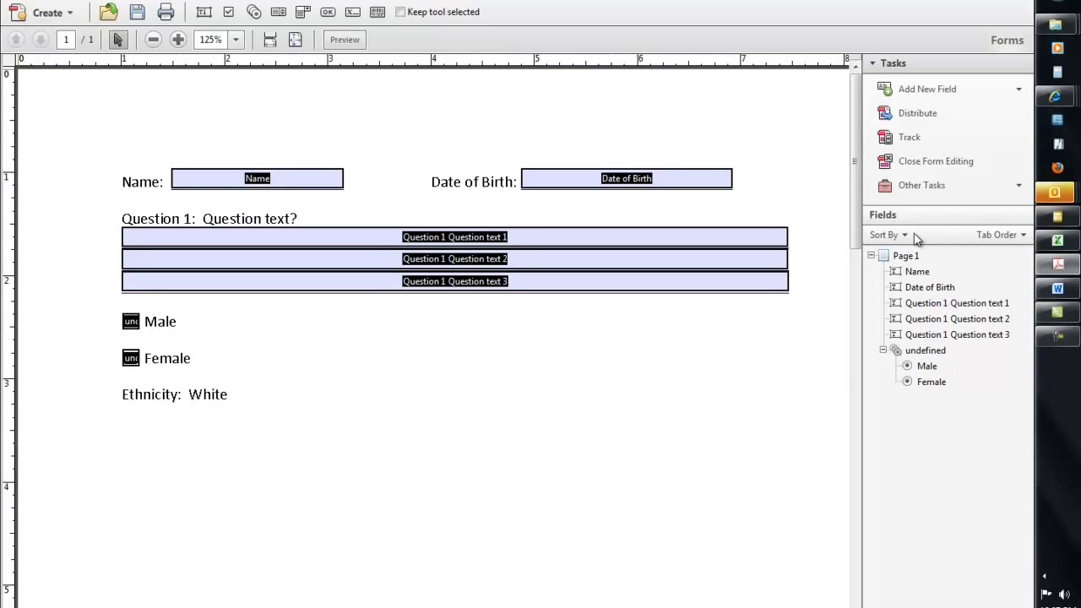
- Leave form editing and delete the text "White" after the Ethnicity label in the document text
left_click(939, 161)
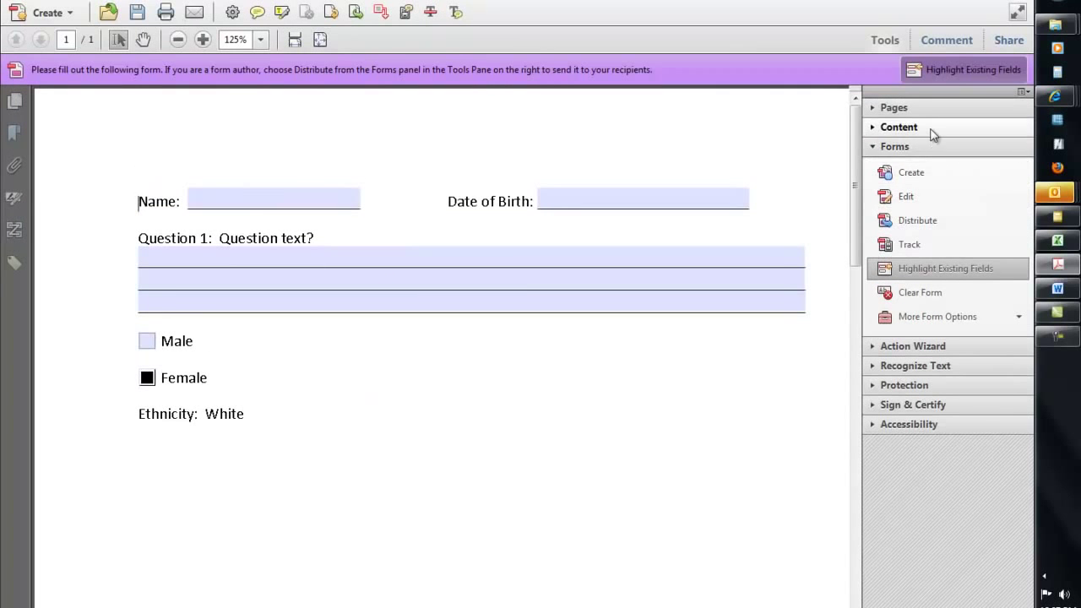
left_click(931, 129)
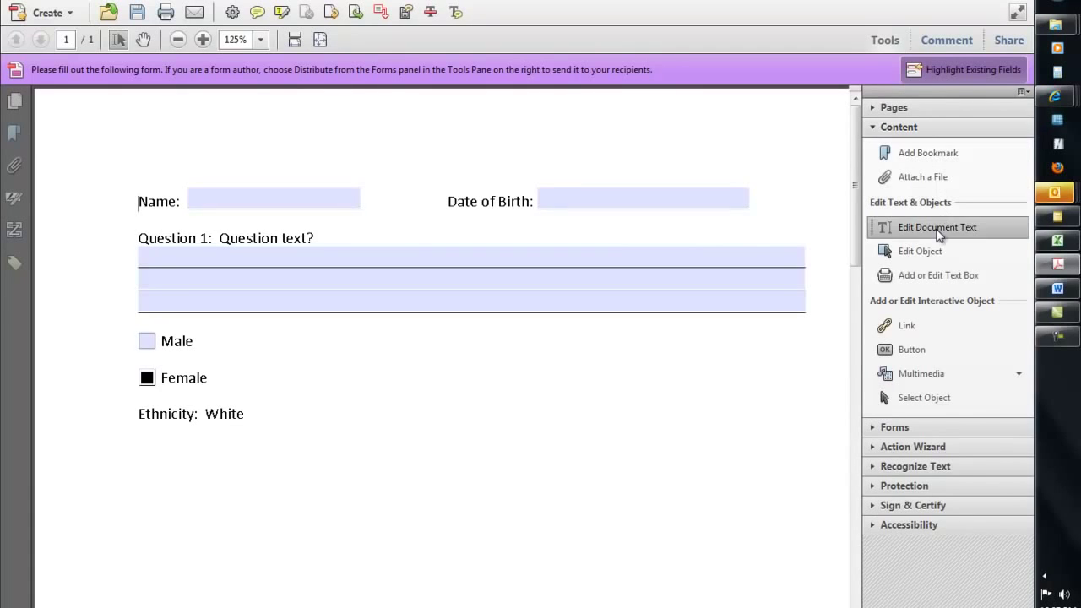
left_click(938, 230)
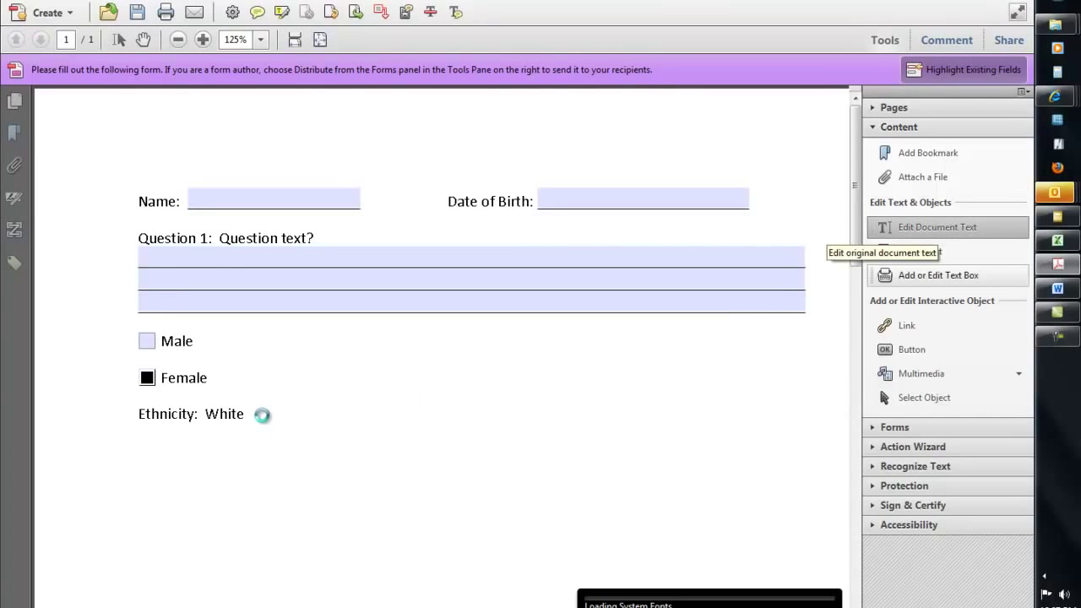
left_click_drag(246, 414, 207, 413)
key("Delete")
left_click(349, 446)
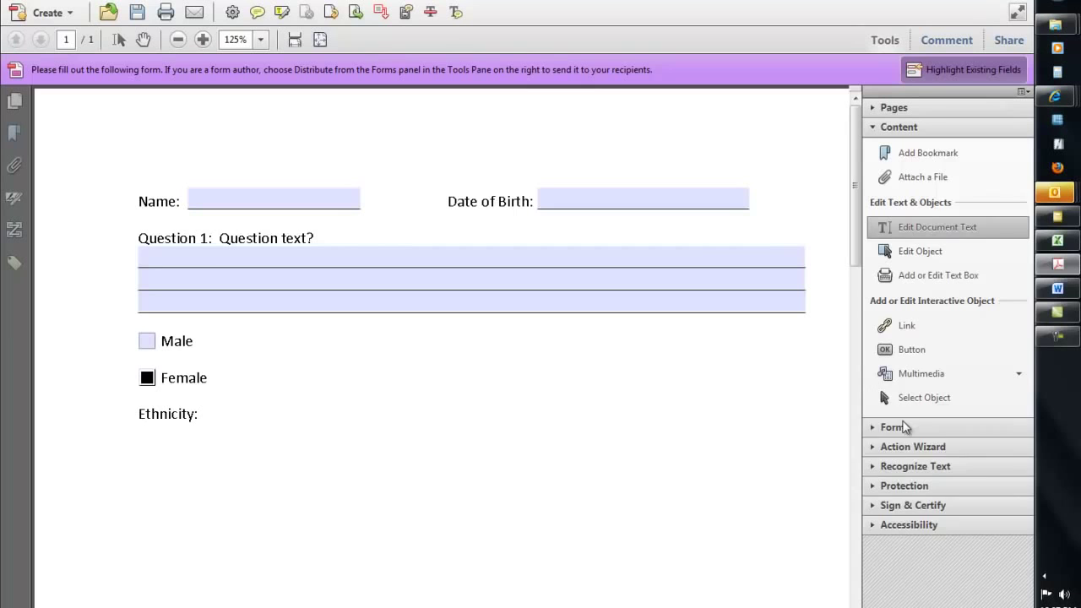
- Reopen the form for editing, saving the changes over the existing "Fillable Form" PDF on the Desktop
left_click(907, 426)
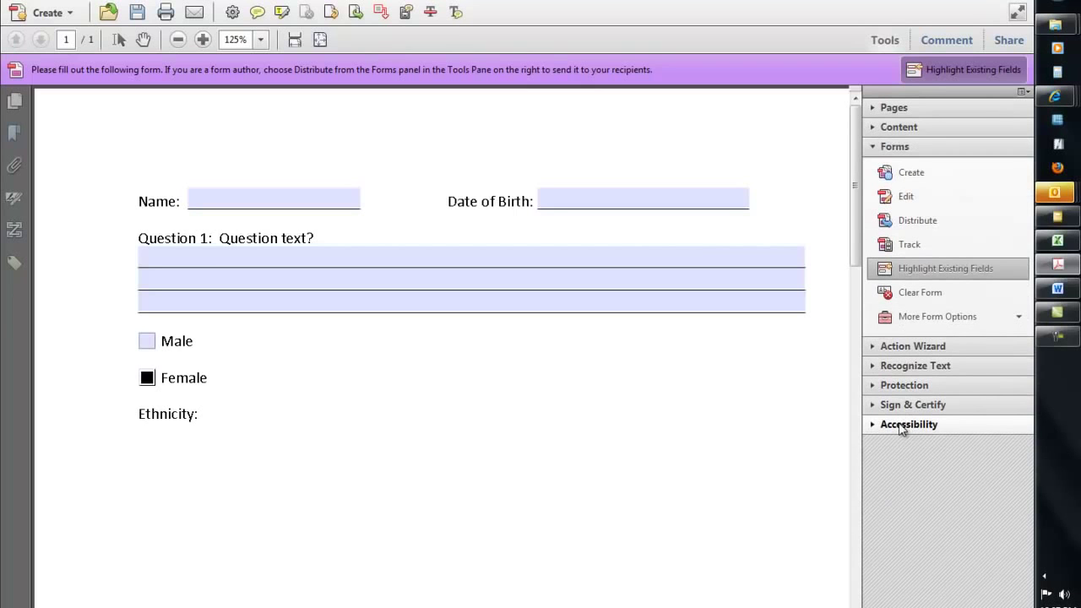
left_click(918, 174)
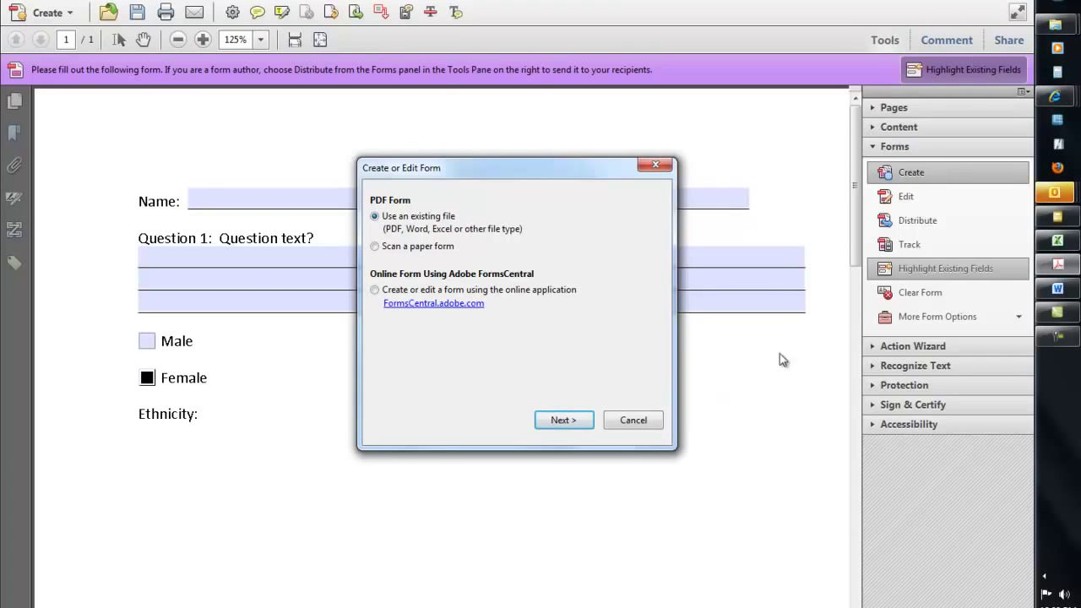
left_click(633, 421)
left_click(927, 200)
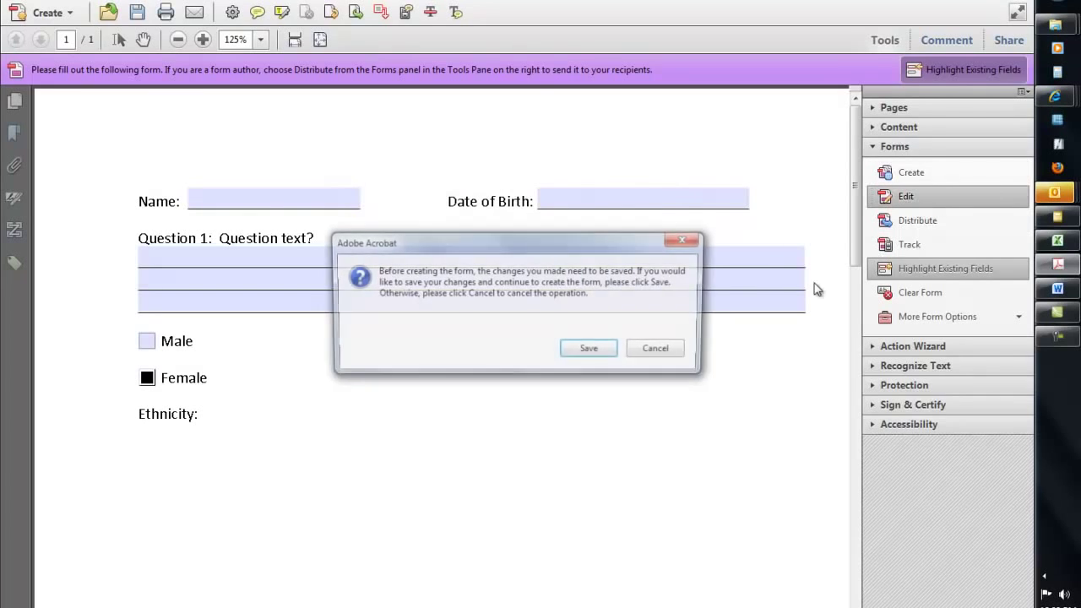
left_click(588, 351)
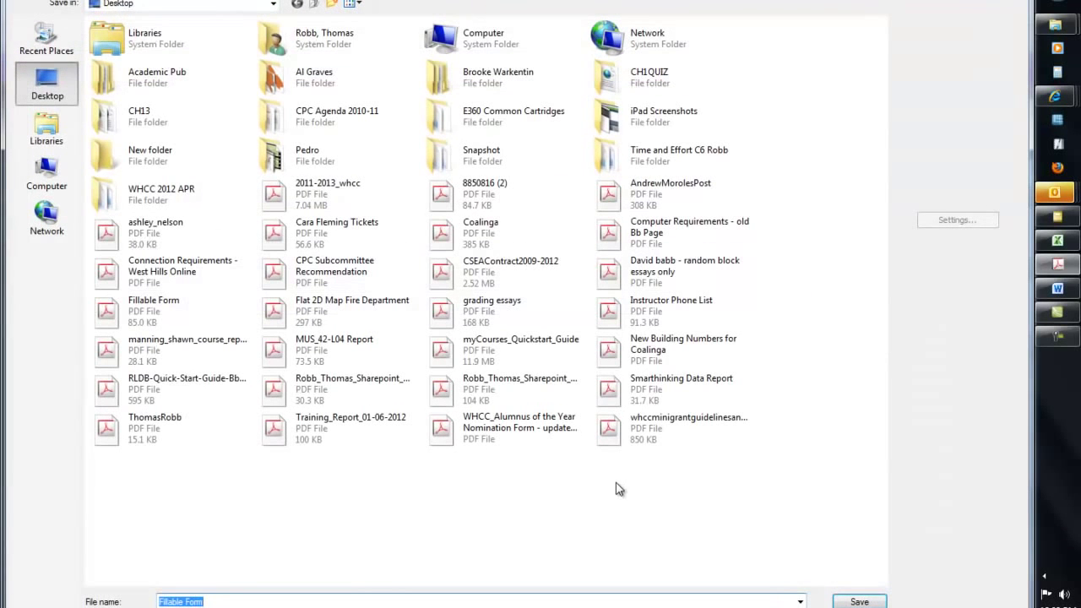
key("Return")
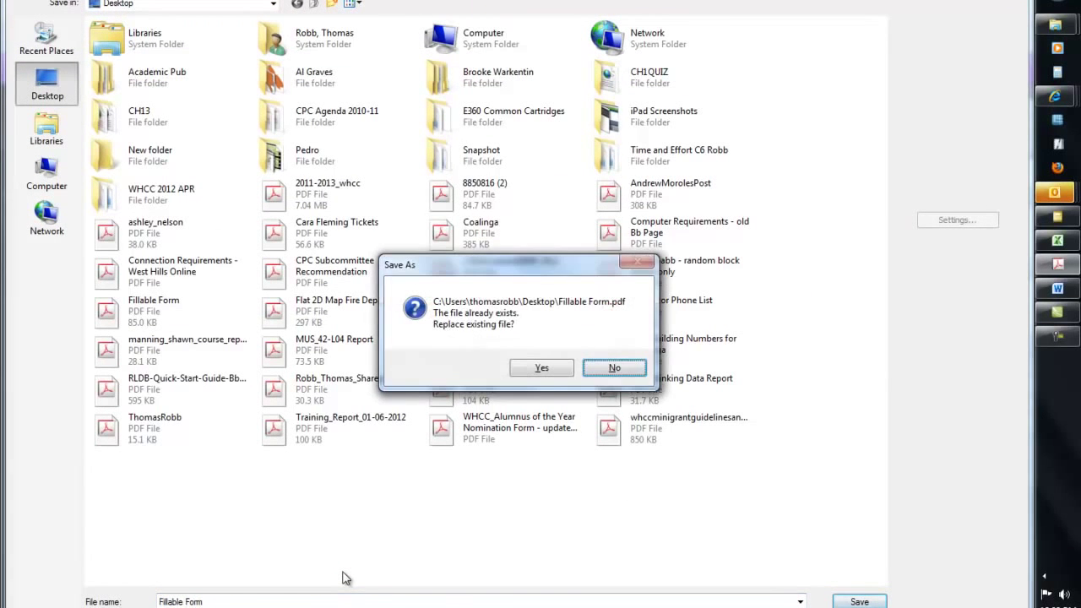
left_click(536, 368)
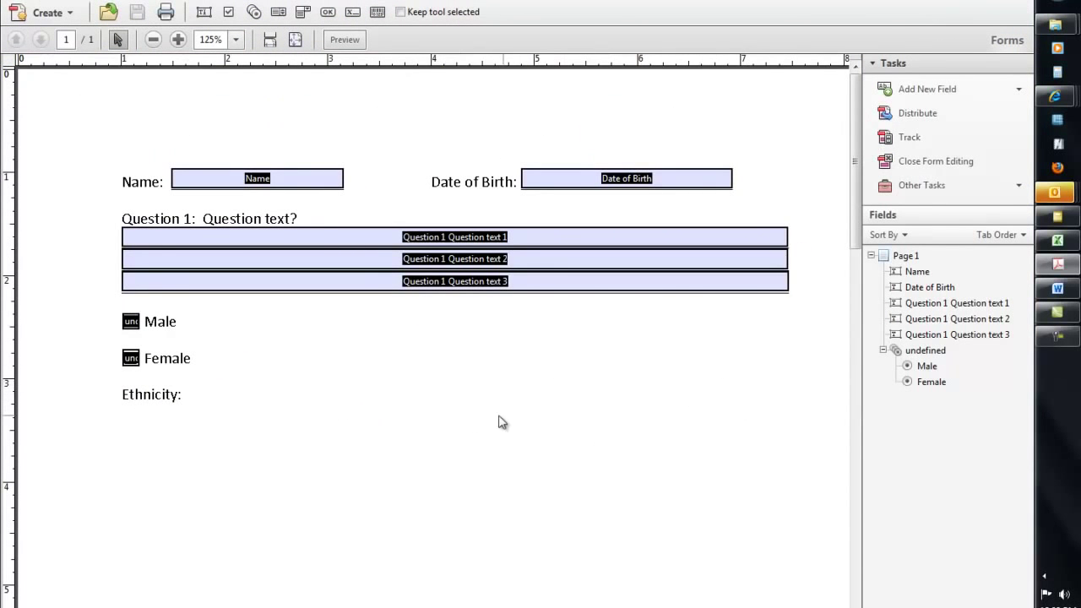
- Add a dropdown field beside the Ethnicity label and widen it to about 2.2 inches
left_click(973, 95)
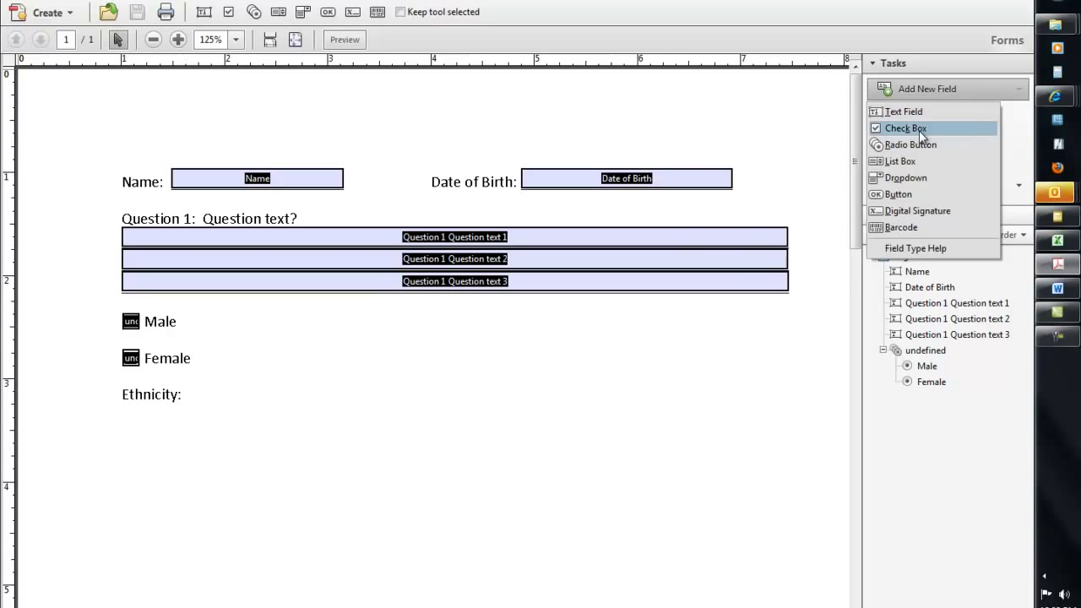
left_click(923, 173)
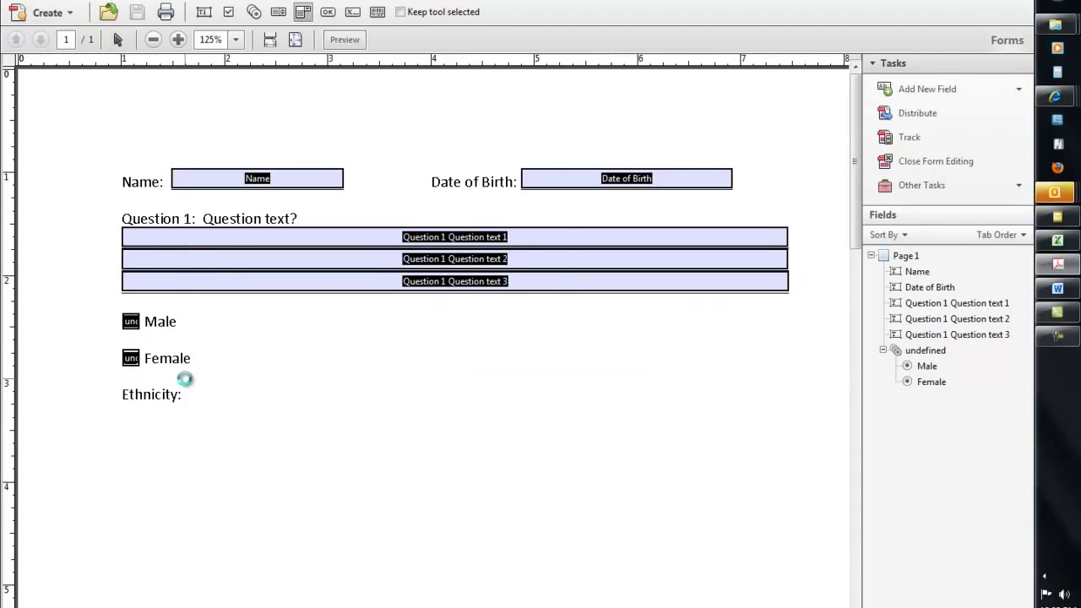
left_click(184, 380)
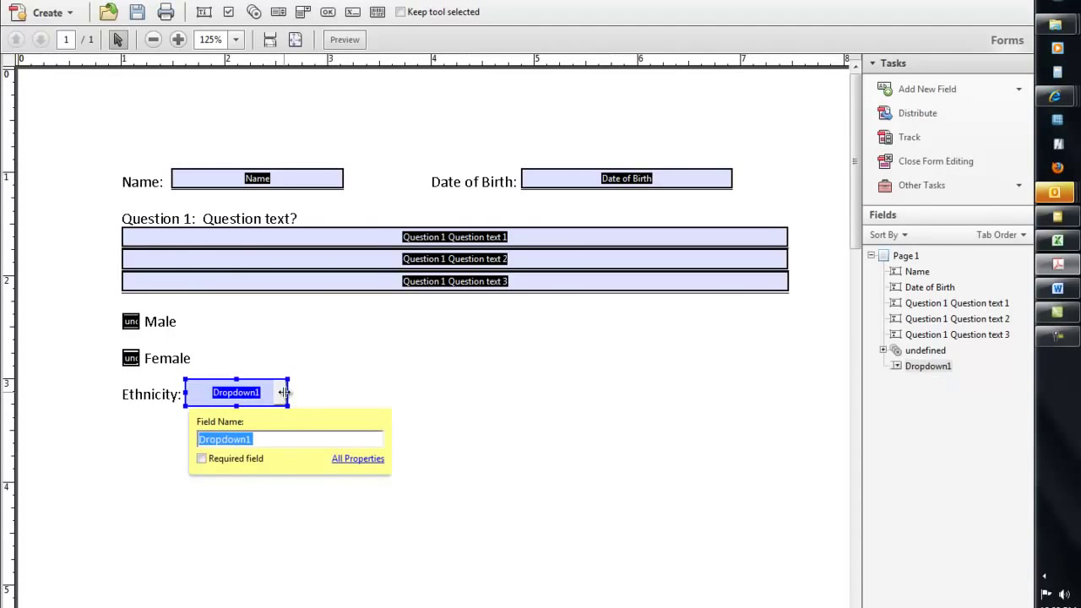
left_click_drag(288, 392, 414, 392)
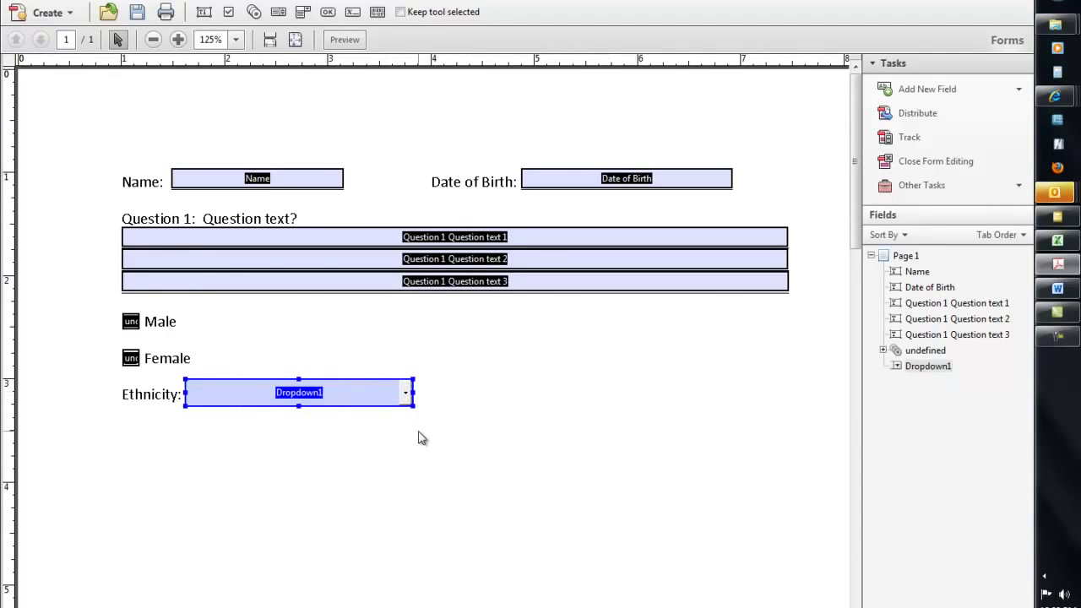
- Name the new dropdown field "Ethnicity" and set its tooltip to "Please choose your ethnicity"
double_click(334, 402)
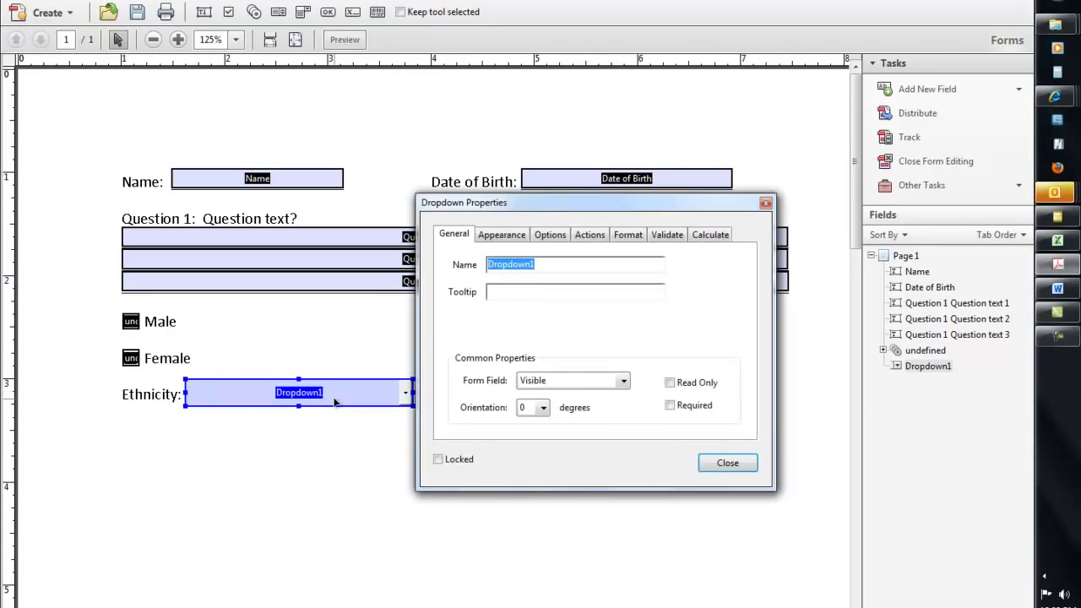
type("Ethnicity")
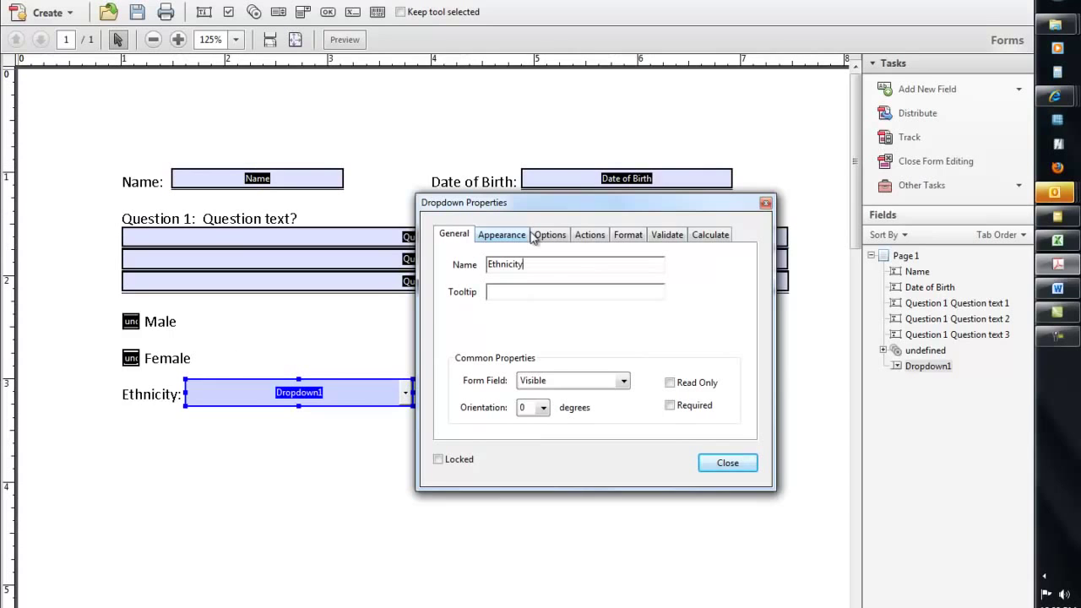
left_click(519, 290)
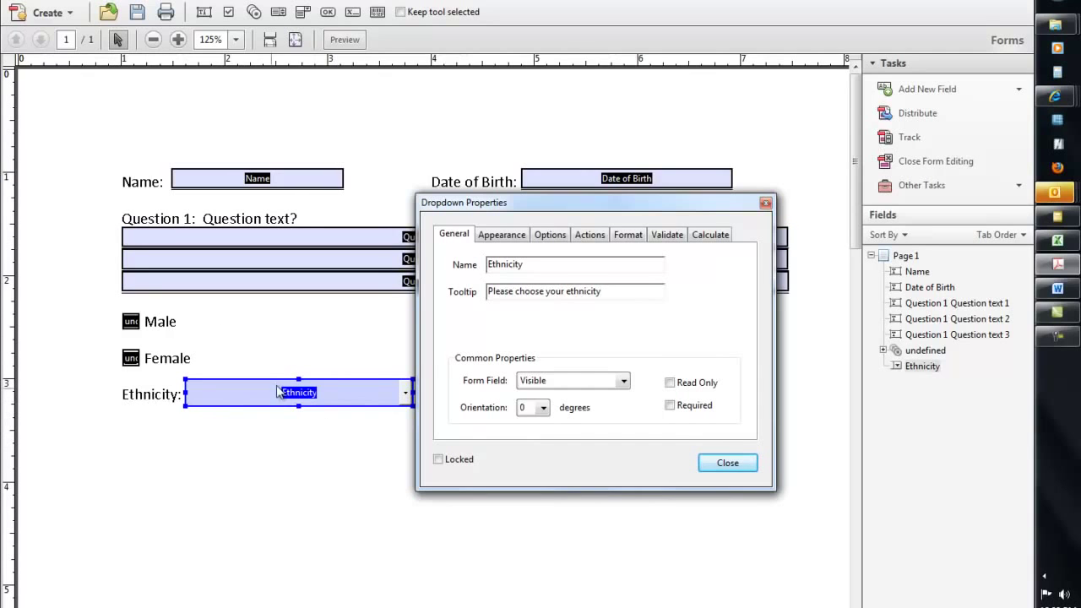
- Set the Ethnicity dropdown's font size to Auto and its text color to dark gray
left_click(525, 235)
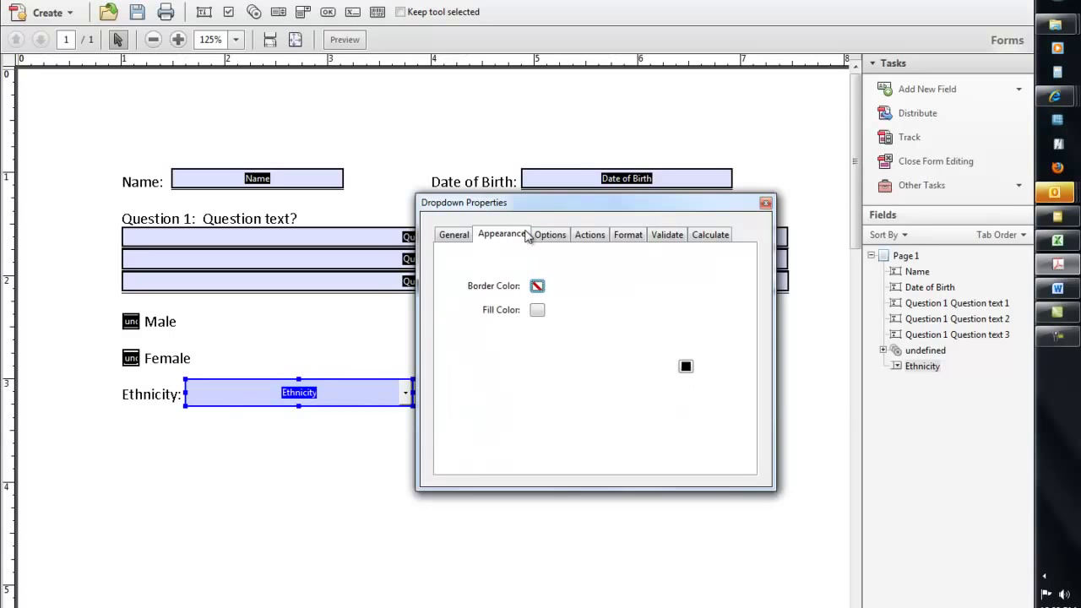
left_click(537, 311)
left_click(562, 319)
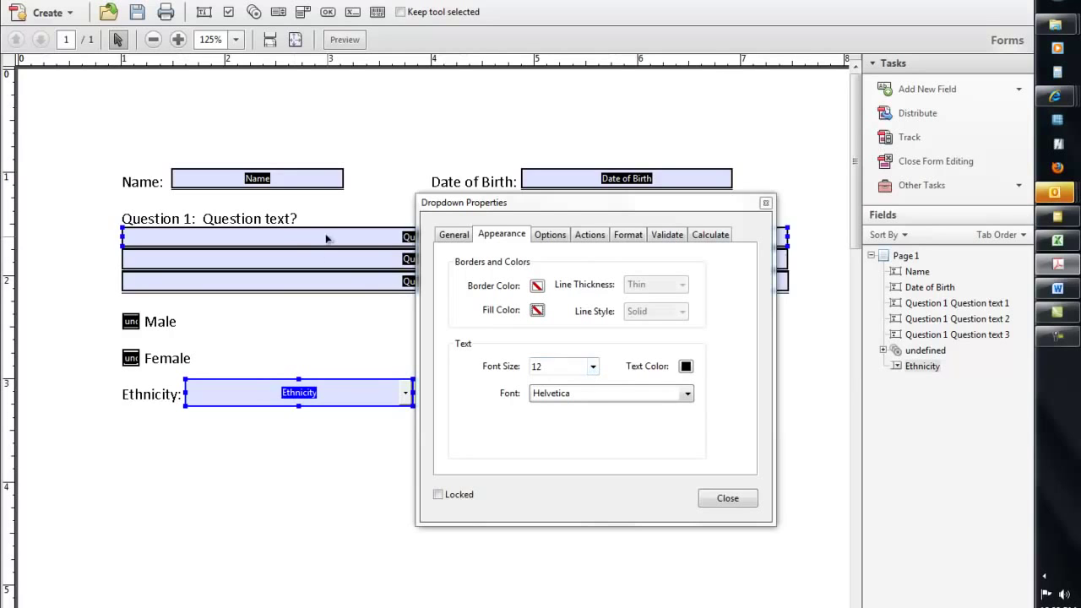
left_click(593, 367)
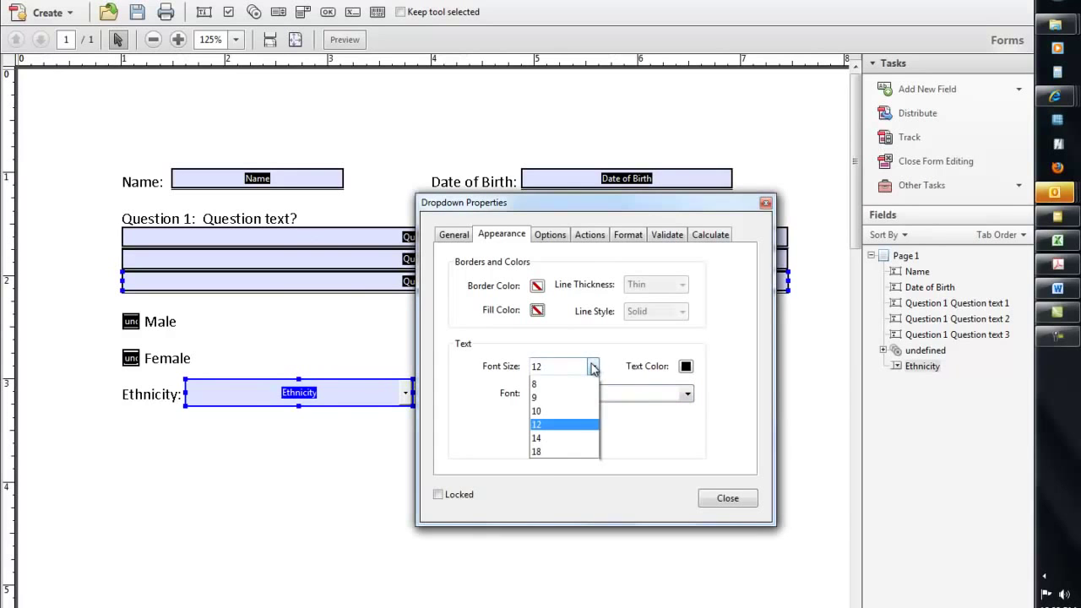
left_click(593, 368)
left_click(594, 372)
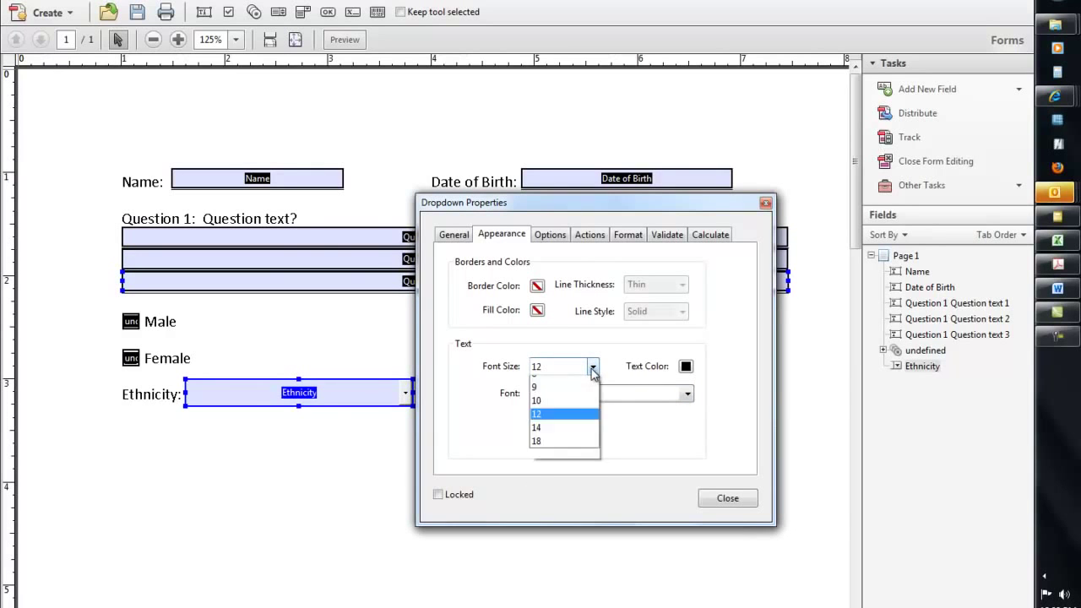
scroll(567, 397, "up", 1)
left_click(567, 380)
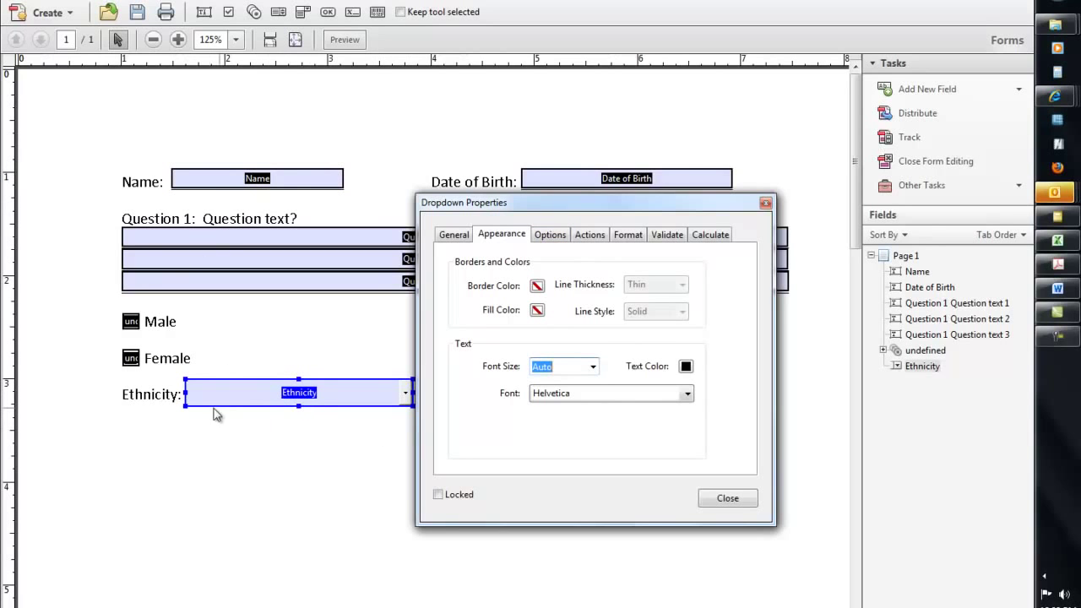
left_click(686, 366)
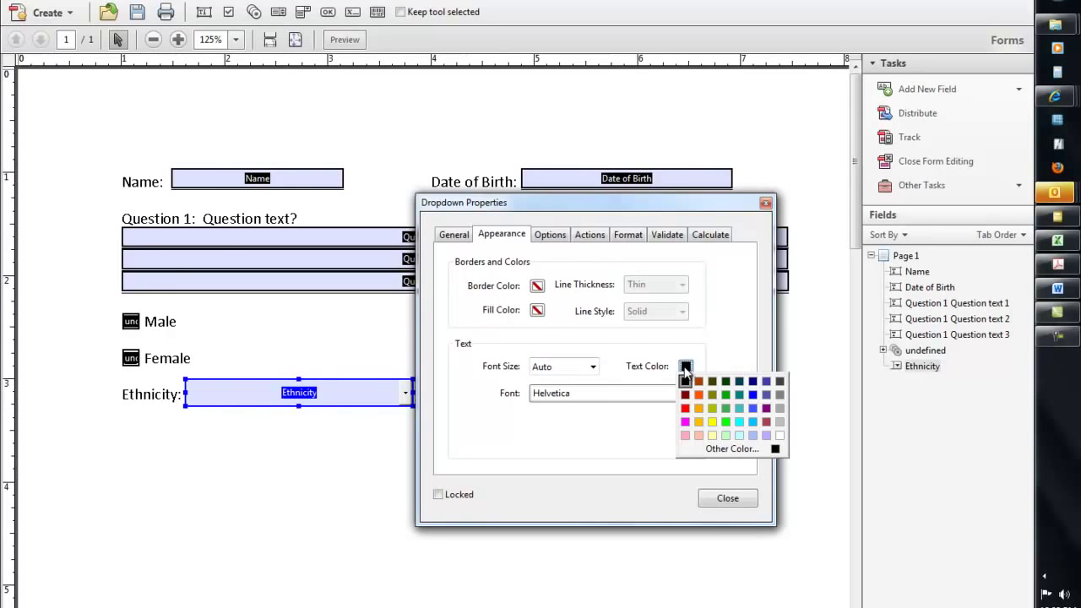
left_click(765, 381)
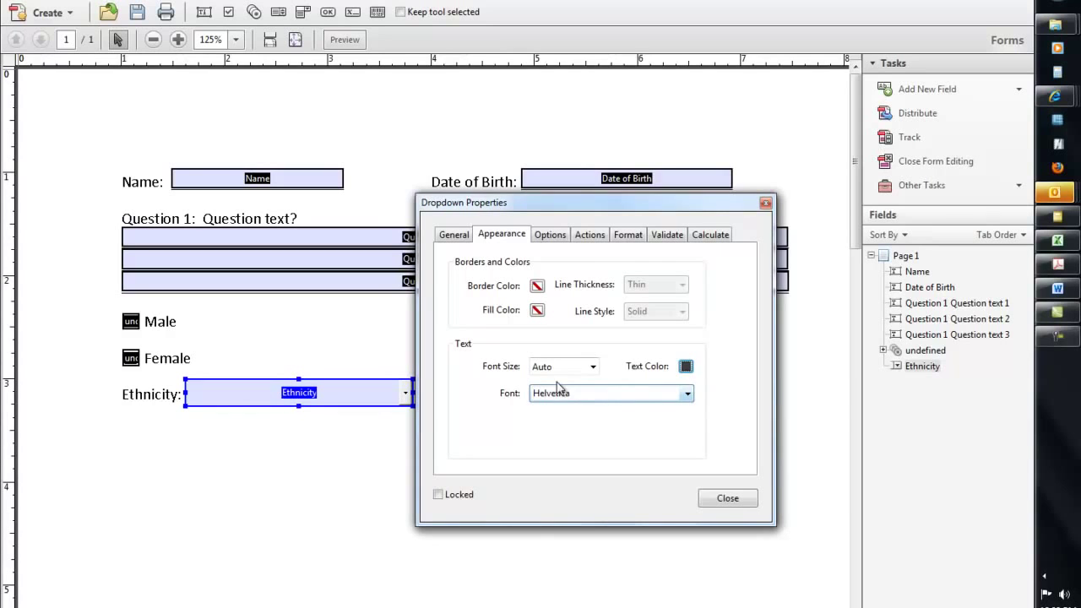
- Add the items "White", "African American" and "Hispanic" to the Ethnicity dropdown's item list
left_click(557, 240)
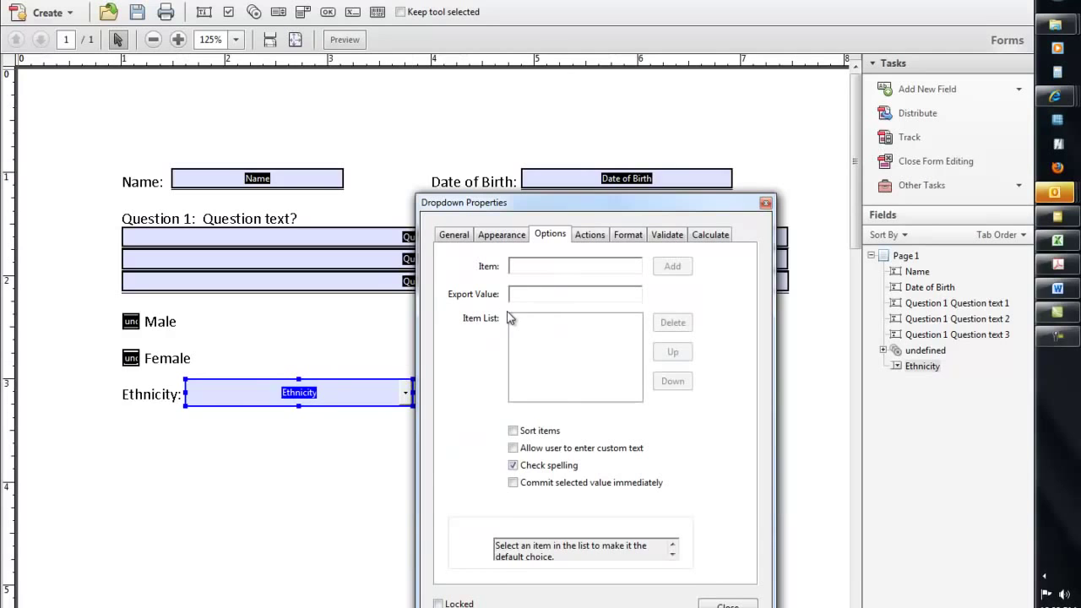
type("White")
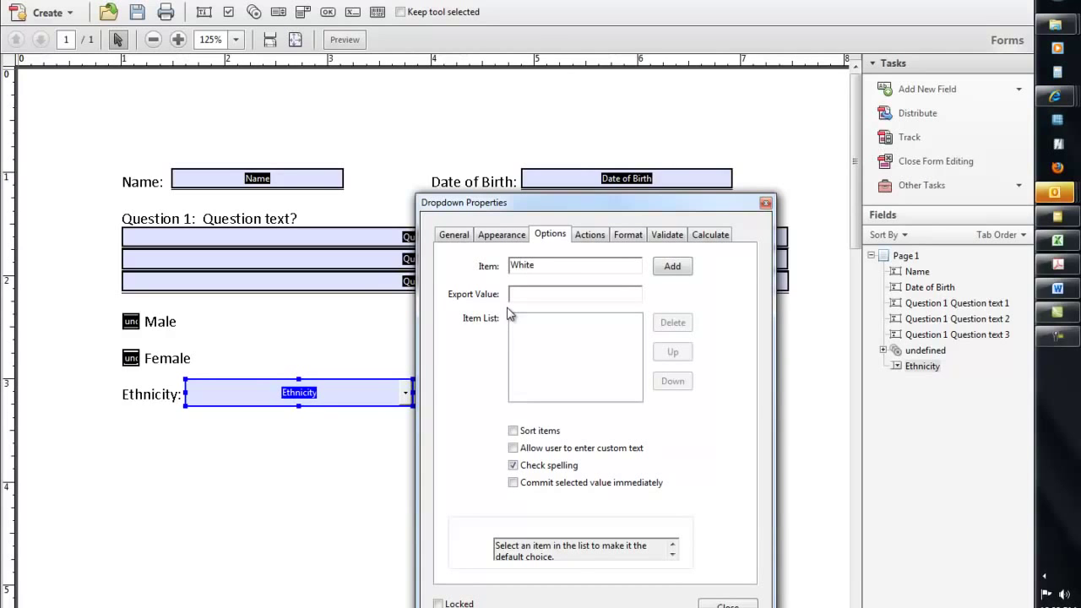
left_click(674, 268)
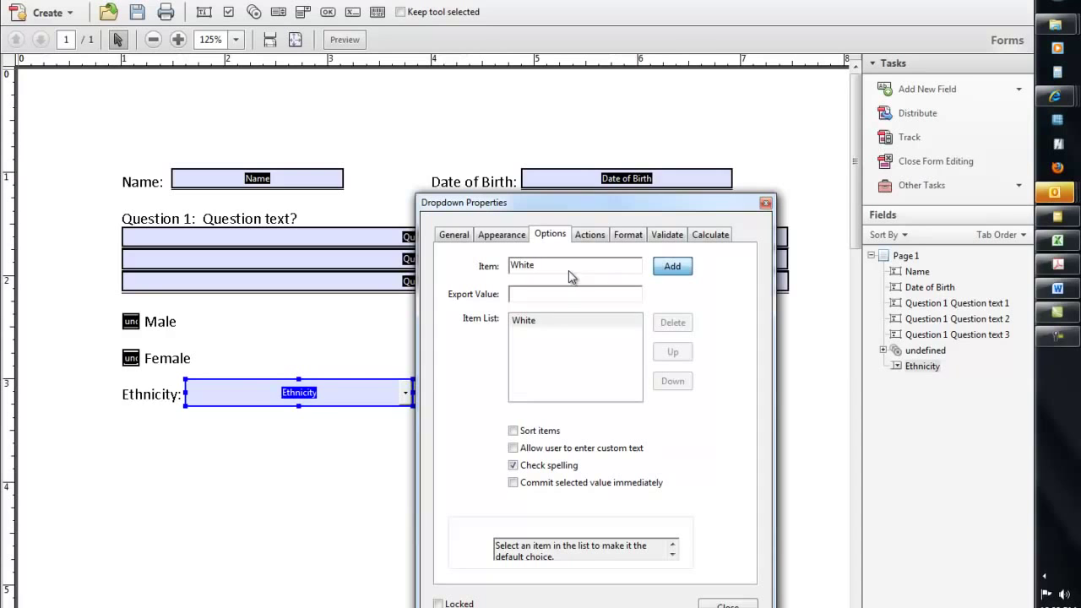
type("Af")
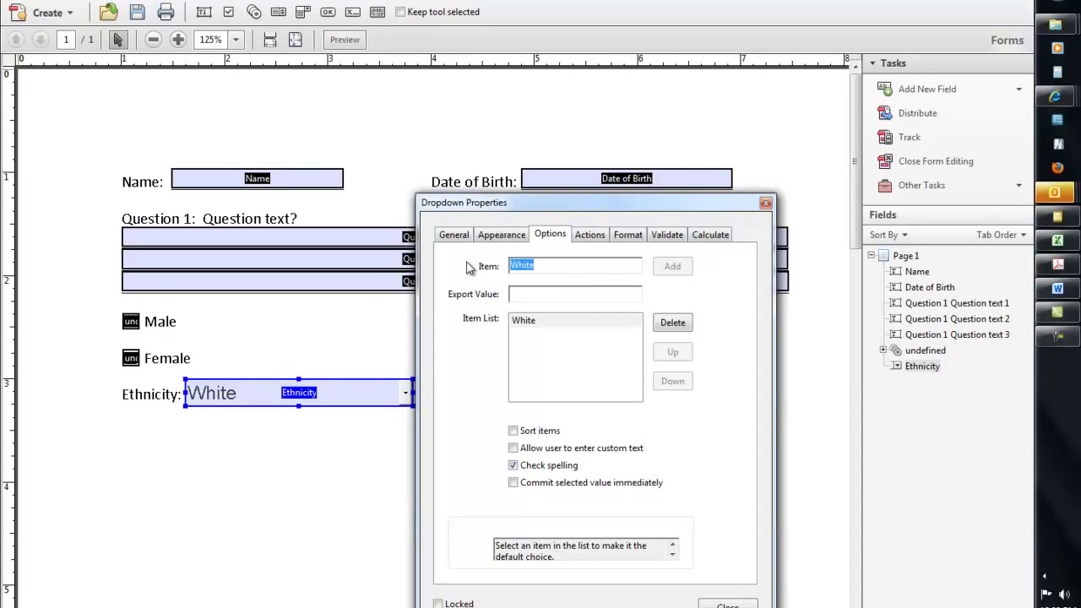
type("rican America")
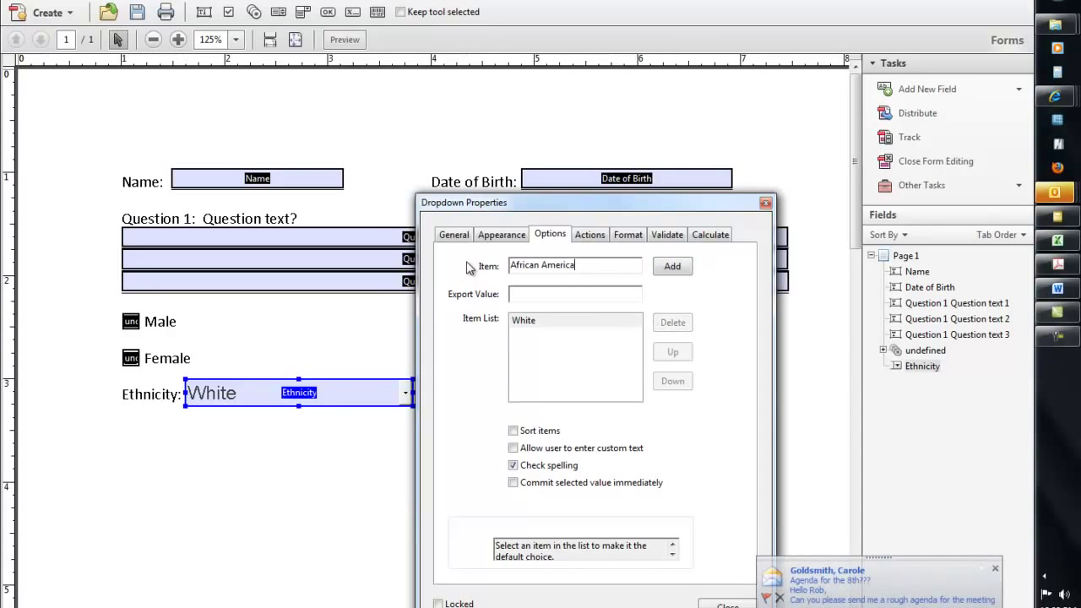
type("n")
left_click(674, 267)
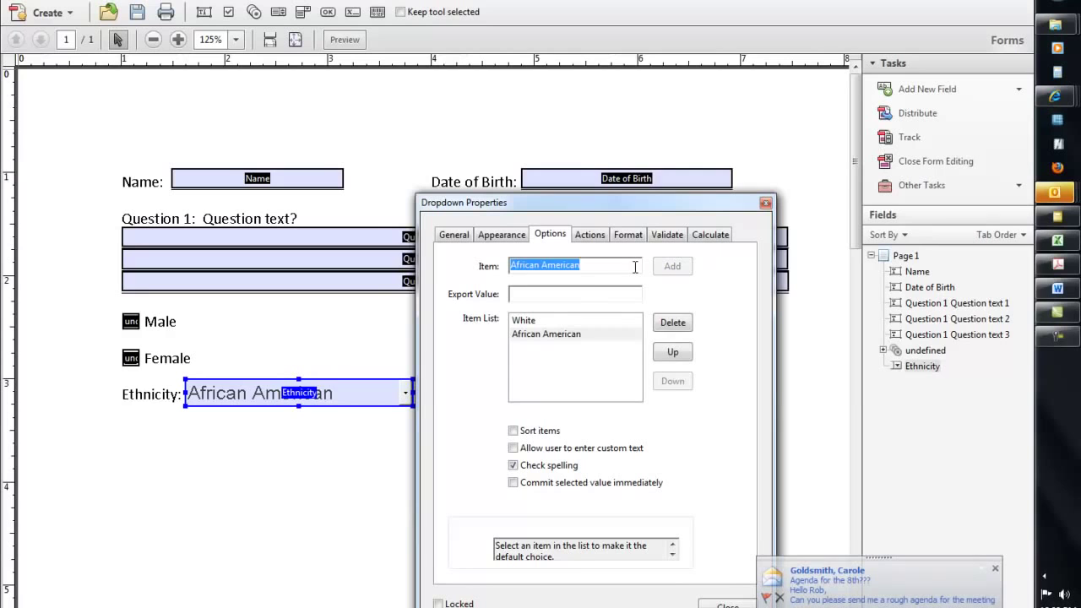
type("Hispanic")
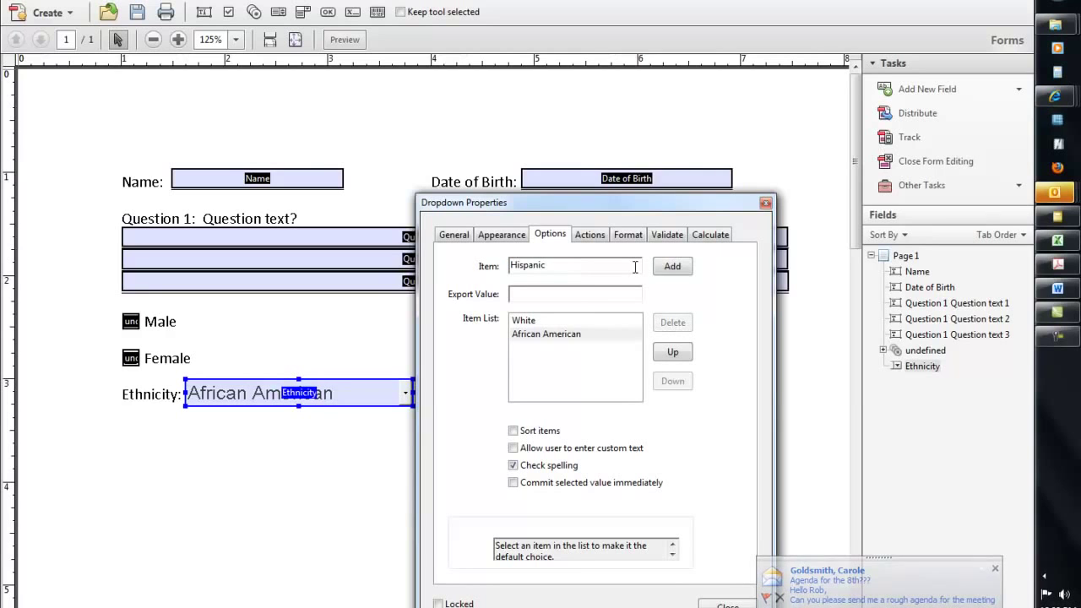
left_click(680, 269)
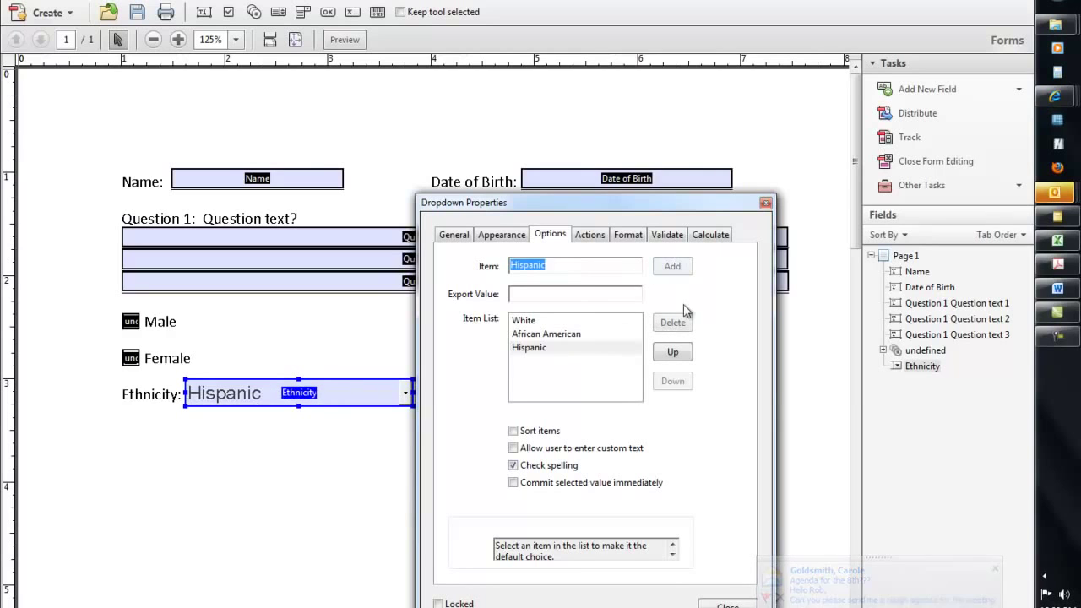
- Switch the Ethnicity dropdown from spell checking to allowing custom text, and add "Other" to its item list
left_click(513, 465)
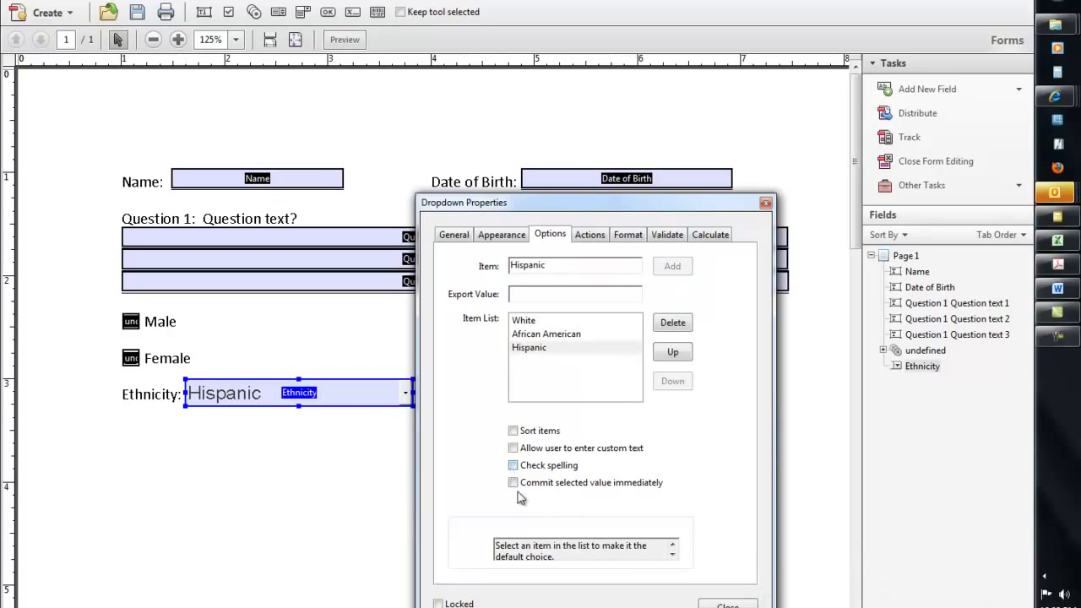
left_click(514, 450)
left_click_drag(562, 265, 443, 270)
type("Other")
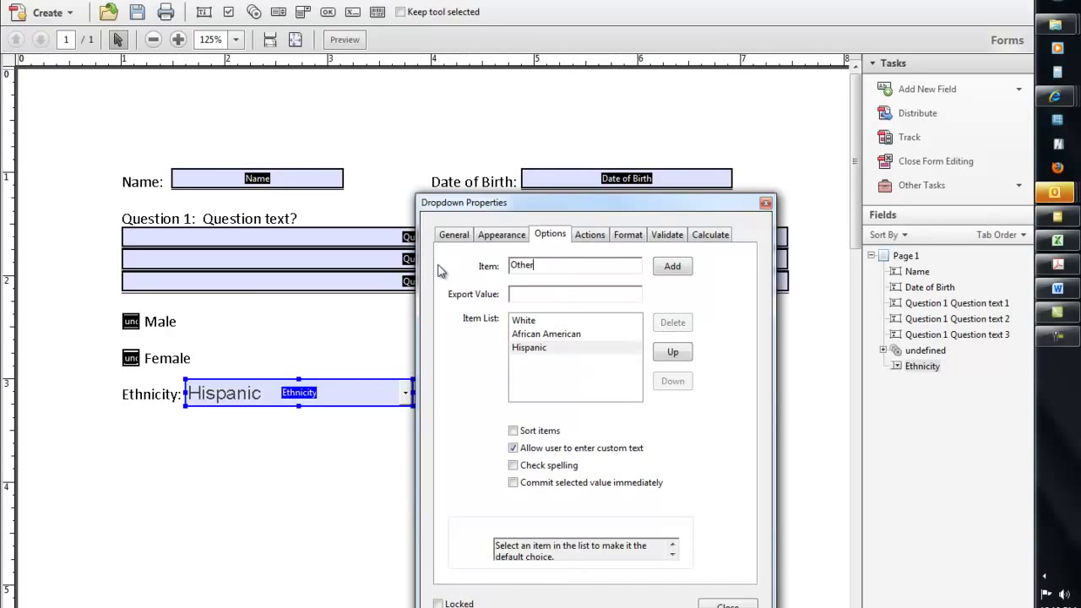
left_click(676, 268)
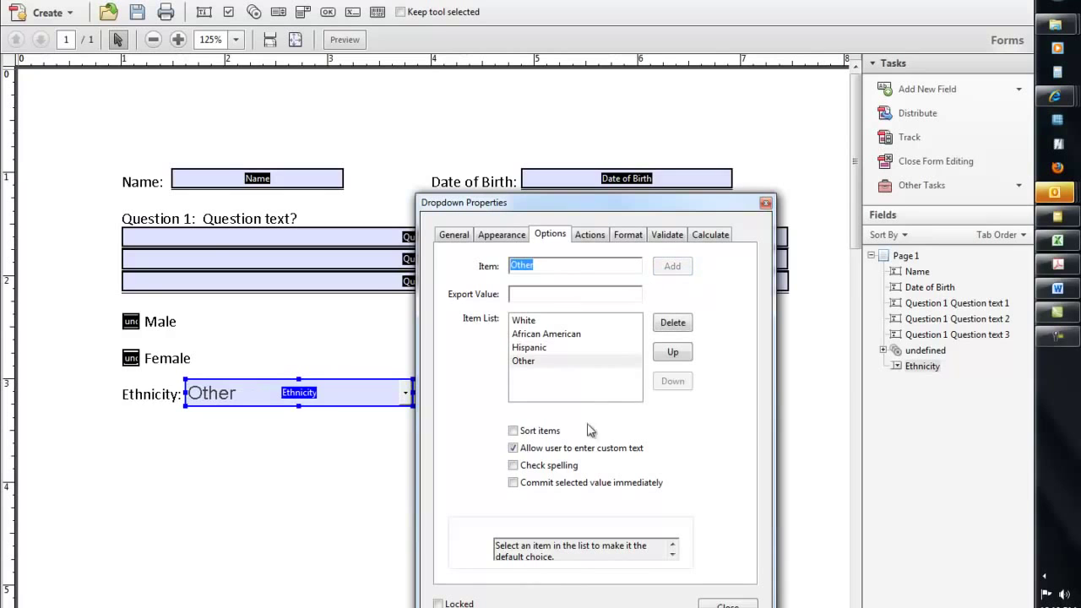
- Review the Ethnicity dropdown's action, format, validation and calculation settings, keeping the format category None, and close its properties
left_click_drag(624, 203, 618, 102)
left_click(587, 129)
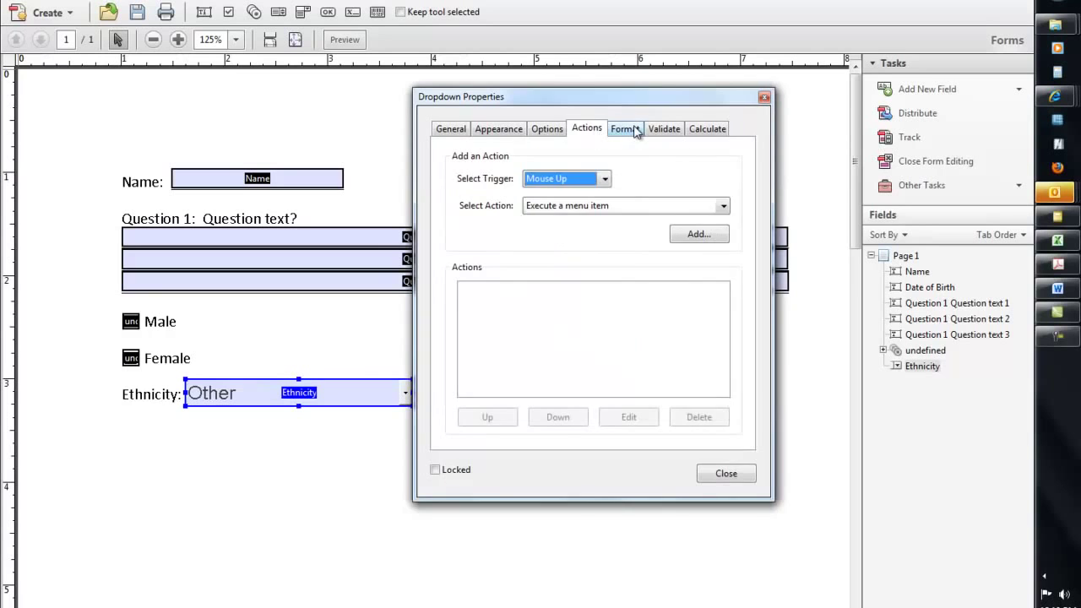
left_click(631, 129)
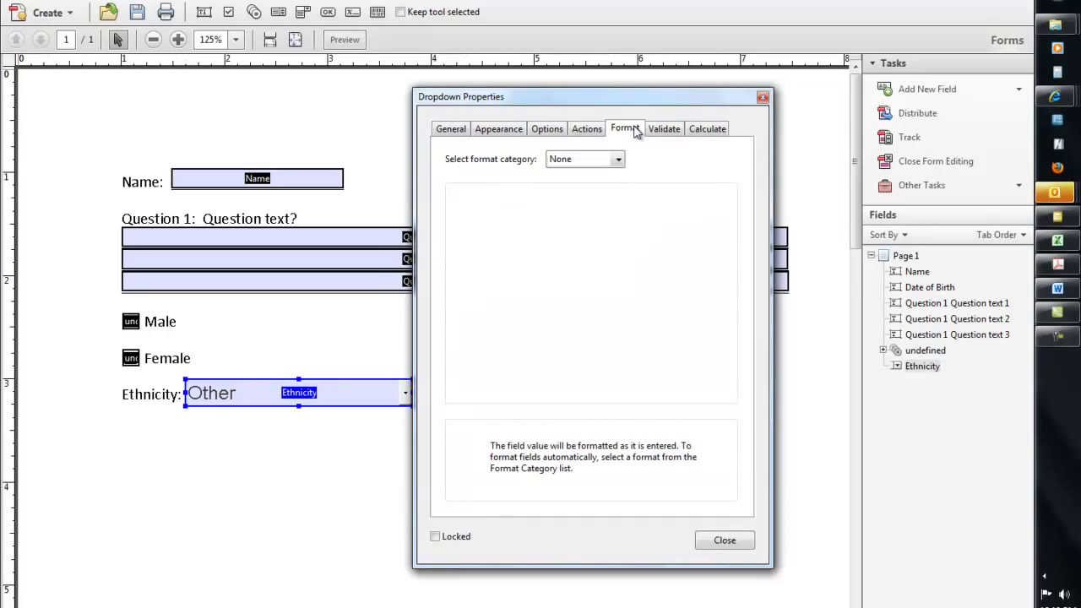
left_click(577, 161)
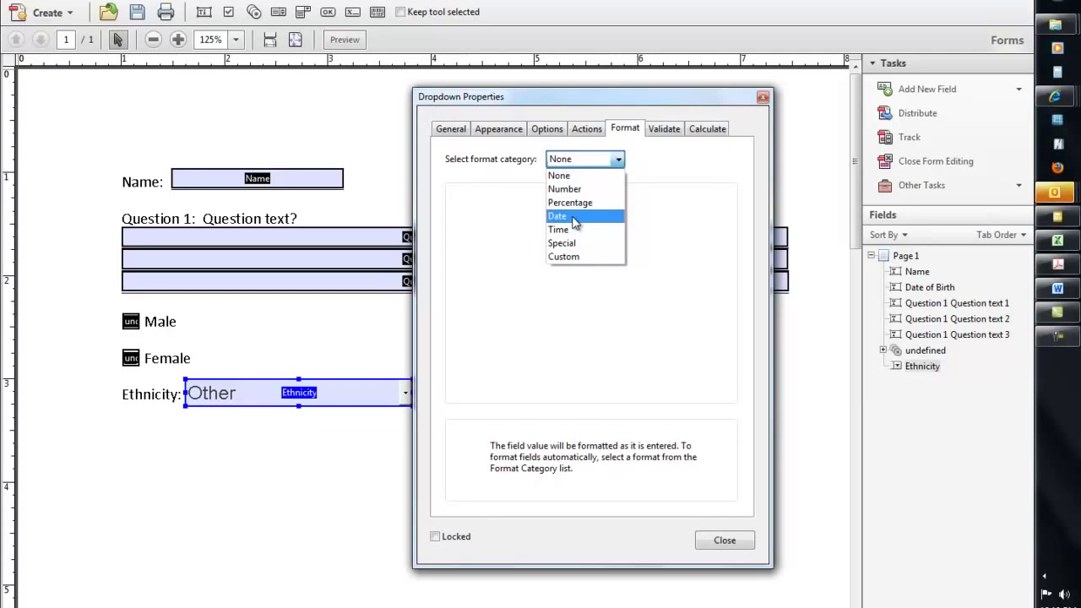
left_click(589, 176)
left_click(662, 130)
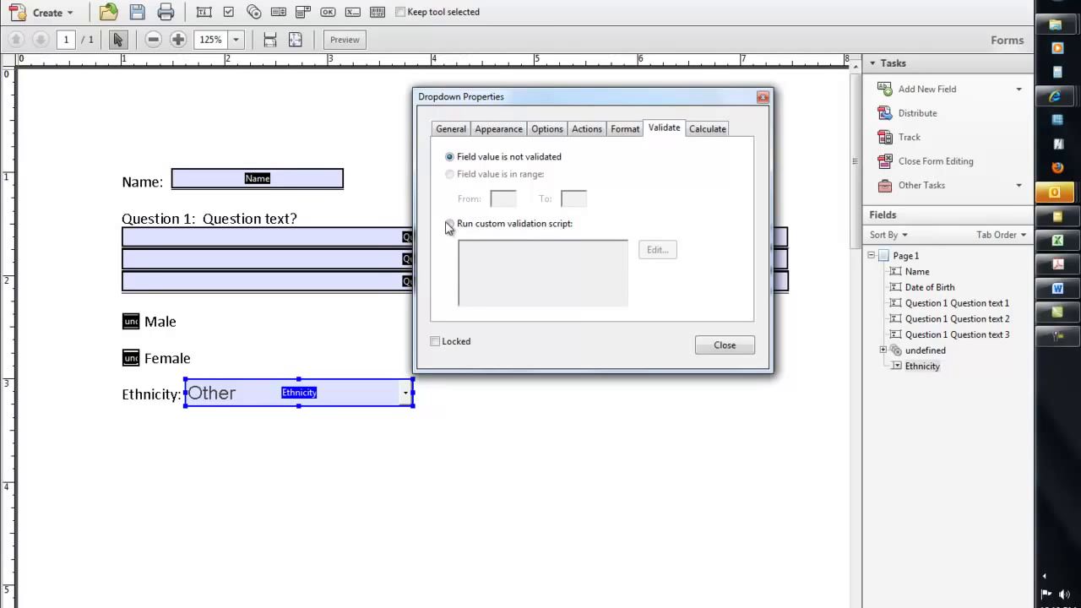
left_click(716, 132)
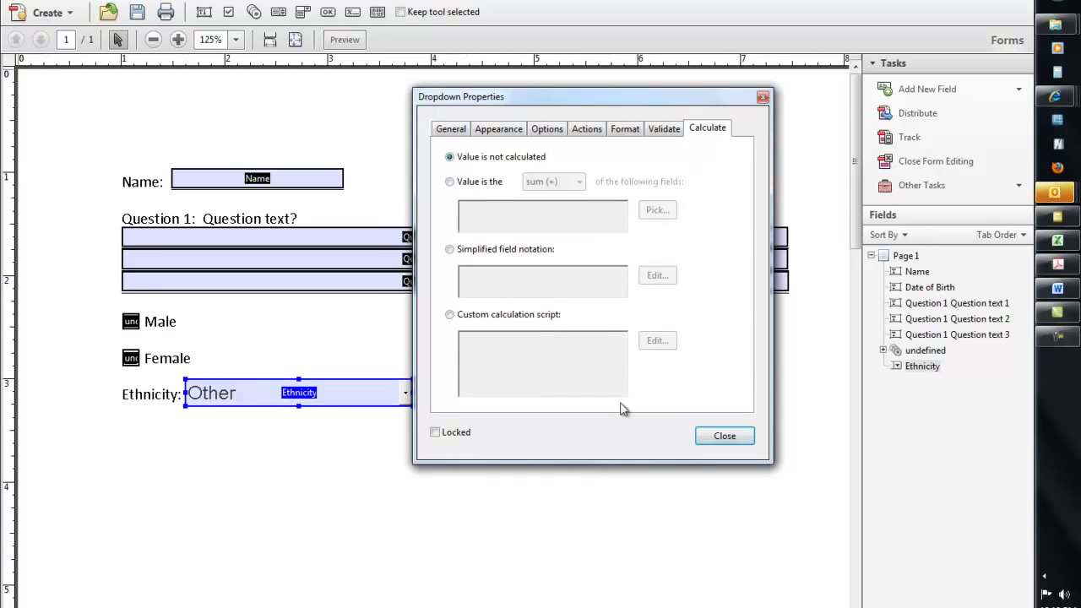
left_click(724, 435)
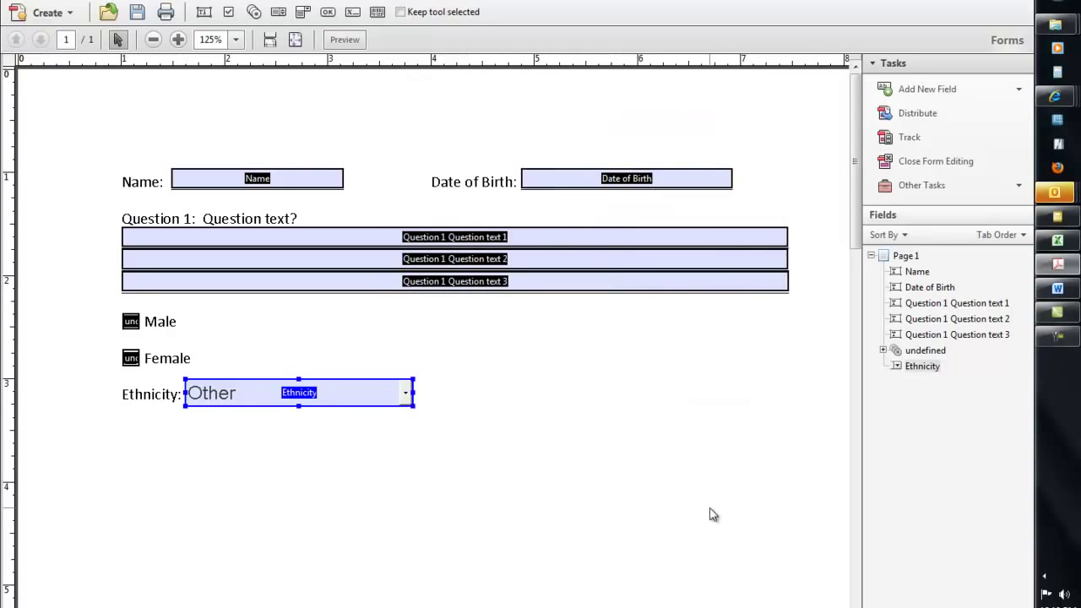
left_click(648, 428)
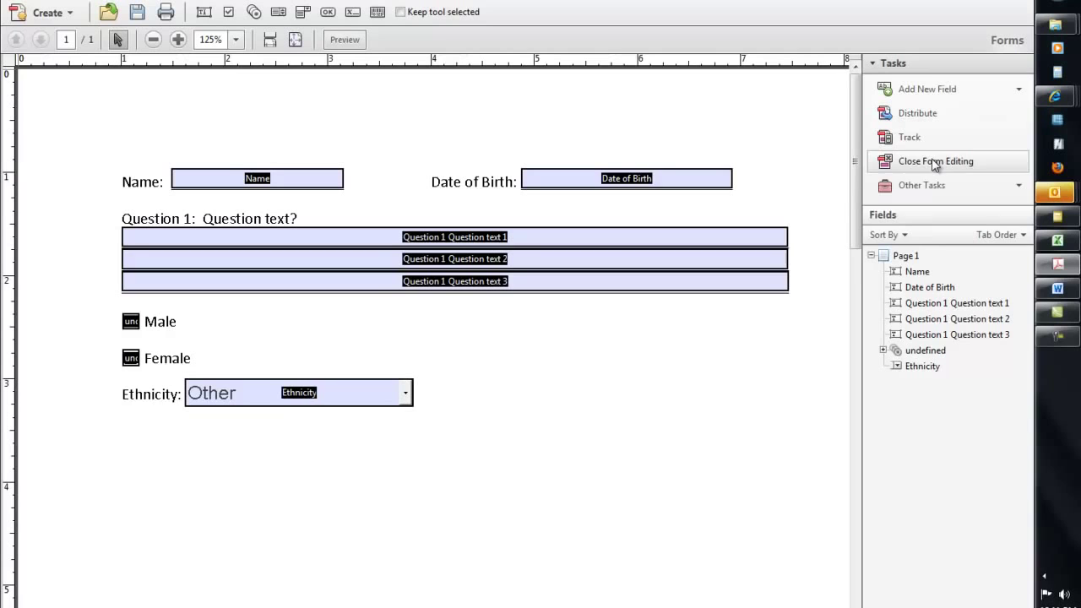
- Show the tab numbers on the form fields and check the order of the Name, Date of Birth and question fields
left_click(1000, 184)
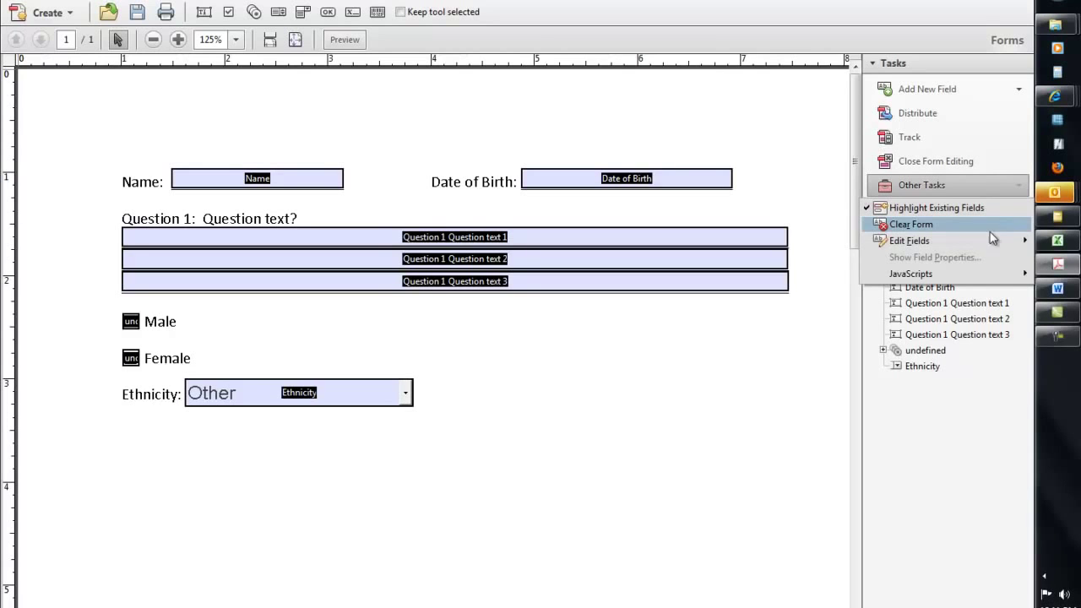
mouse_move(988, 241)
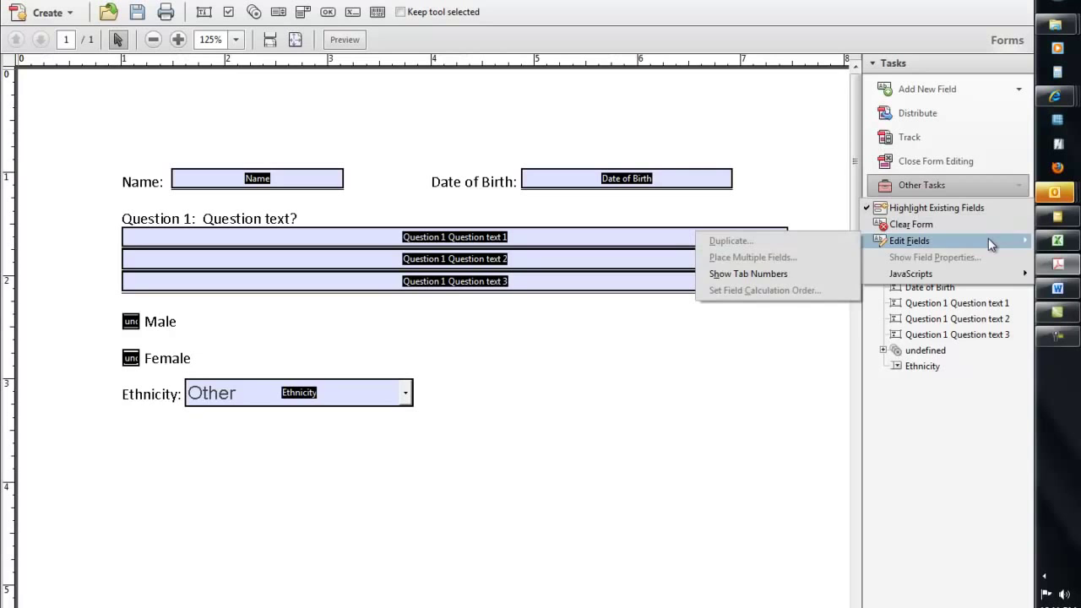
left_click(800, 272)
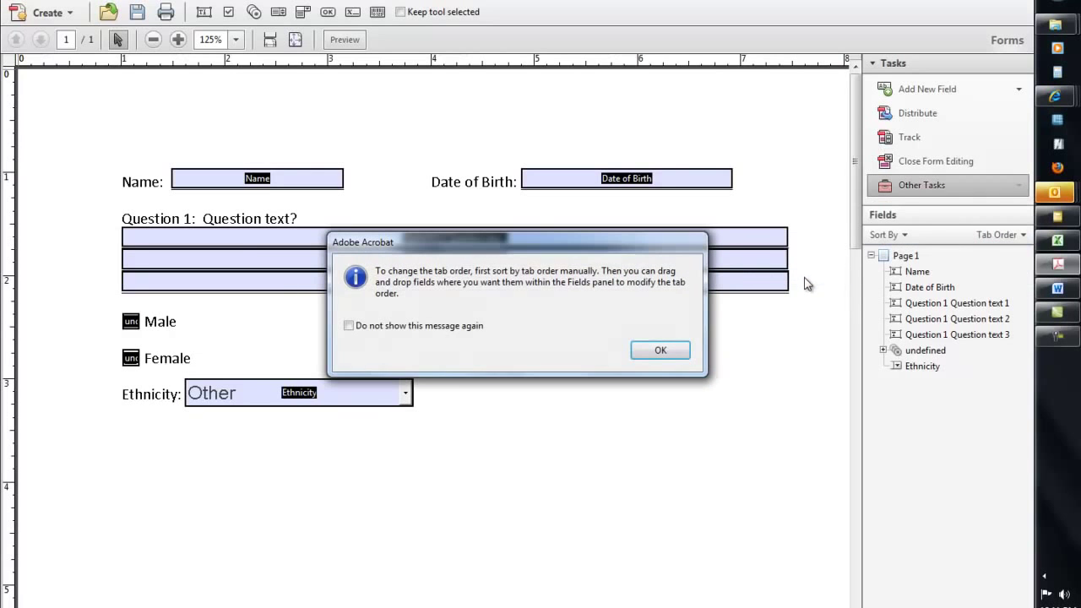
left_click(661, 350)
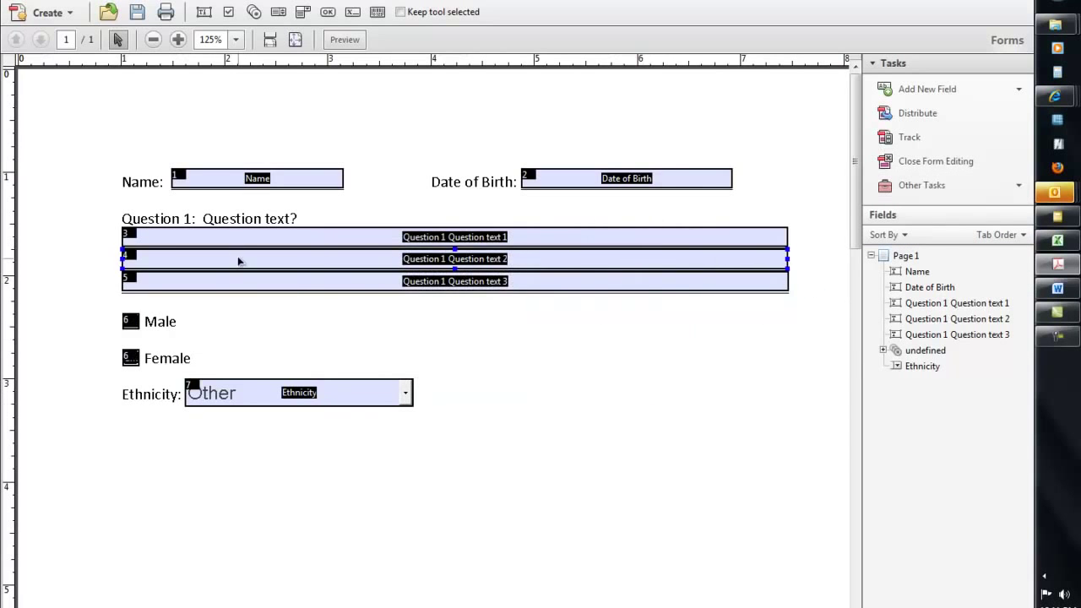
left_click(560, 179)
left_click(218, 184)
left_click(599, 178)
left_click(447, 223)
- Leave form editing and test the Name and Date of Birth fields with random placeholder text, following the tab order
left_click(945, 161)
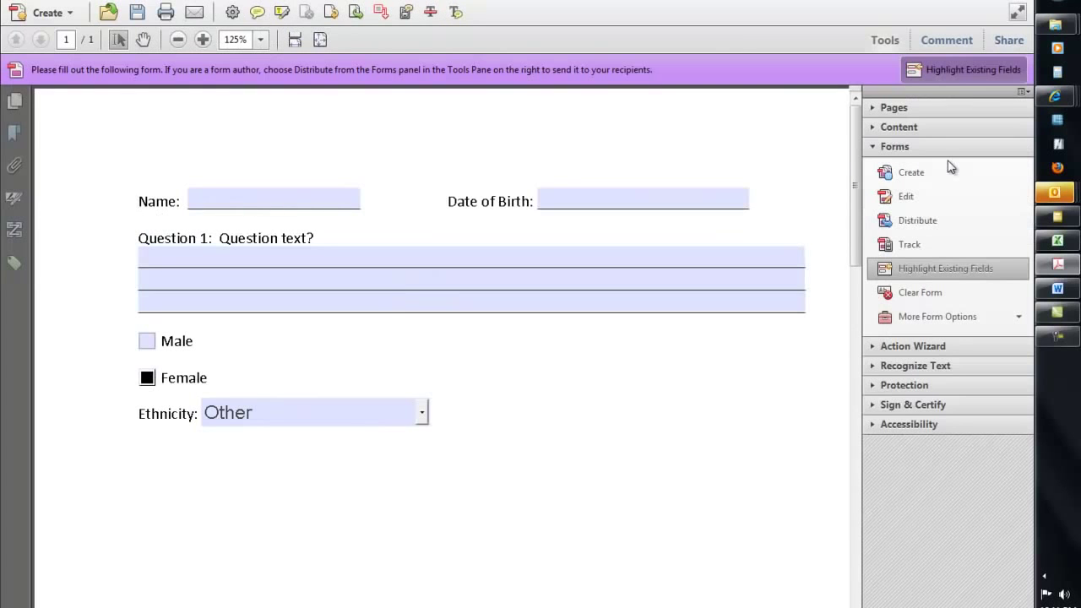
left_click(321, 204)
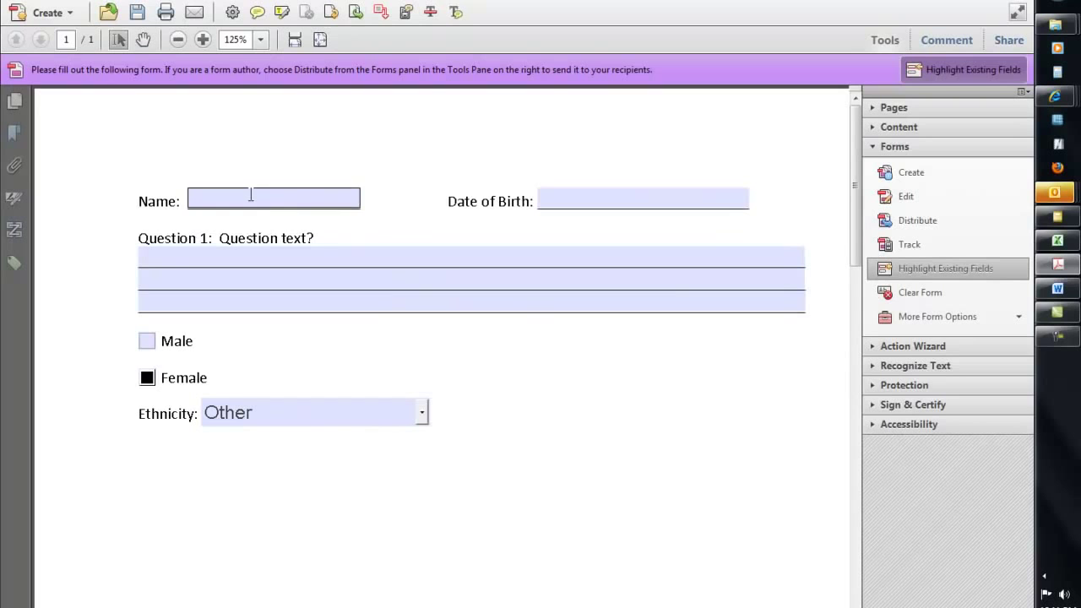
type("asd;kfj;adklsj")
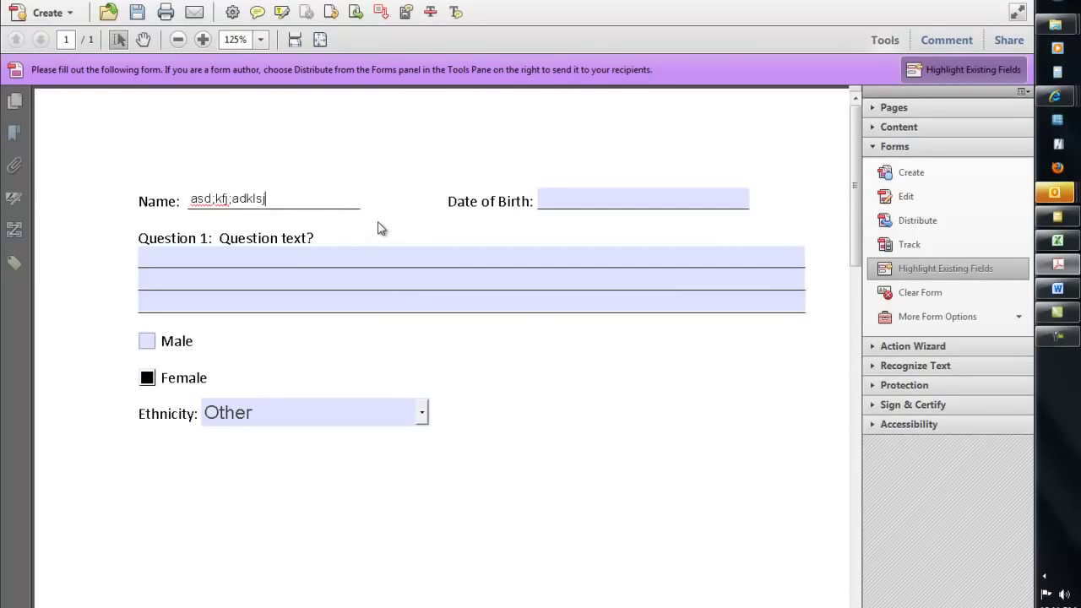
key("Tab")
type("a;sldkfj;lasdjf")
key("Tab")
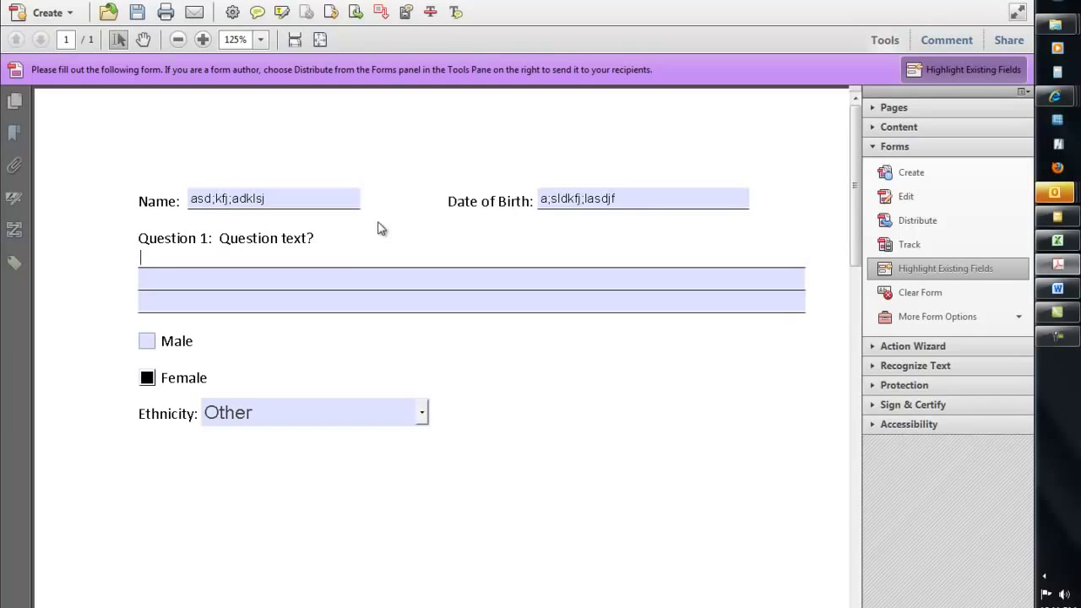
- Fill the three Question 1 lines with the test text "a;lsdjf;", ";alsdkjf" and "a;sldkjf;", following the tab order to the Male/Female choices
type("a;lsdjf;")
key("Tab")
type(";alsdkjf")
key("Tab")
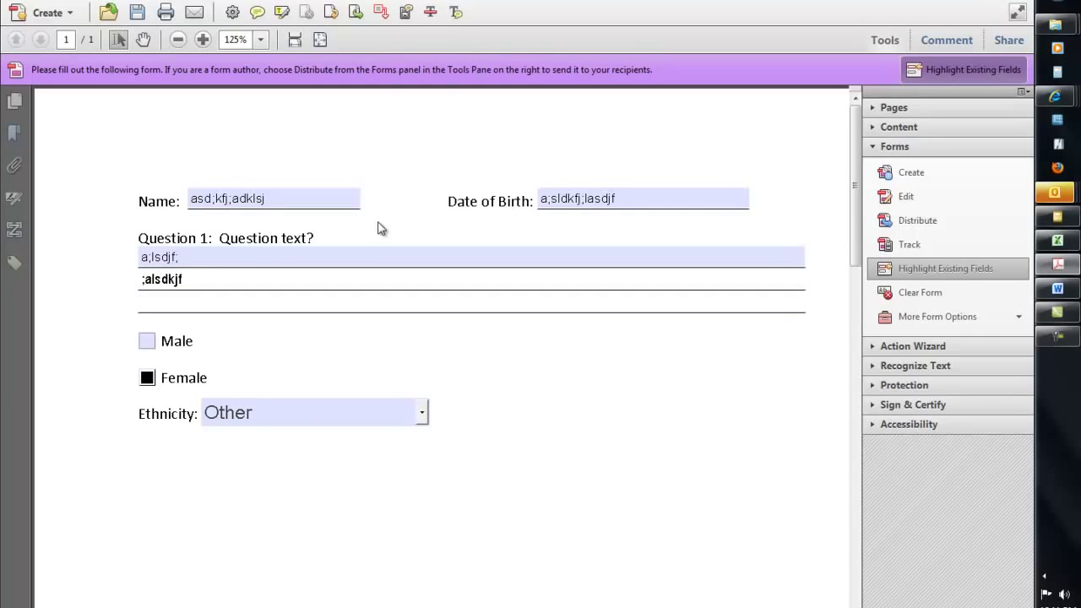
type("a;sldkjf;")
key("Tab")
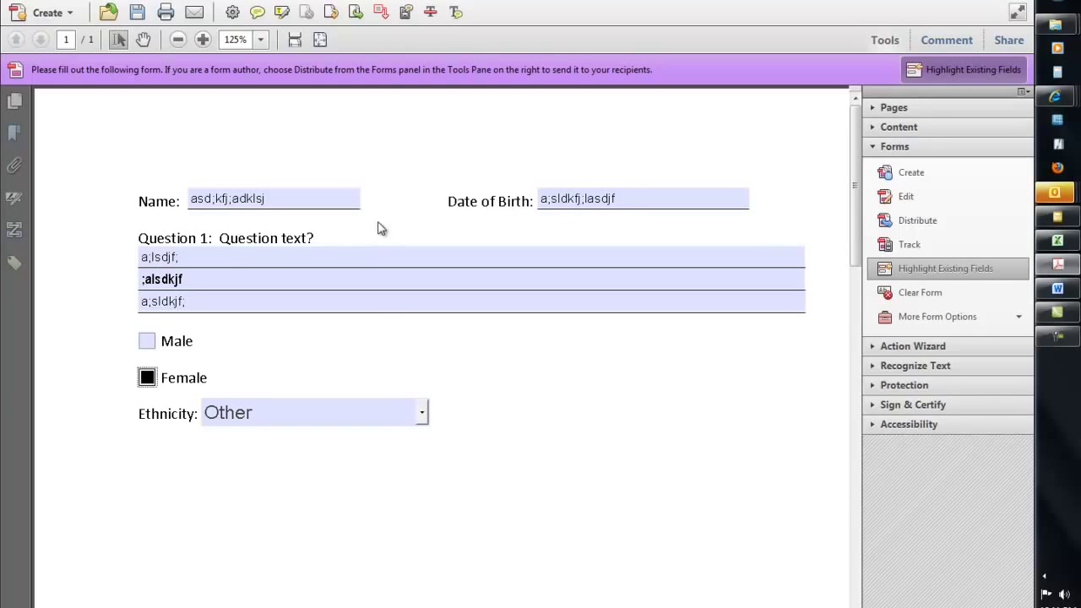
- Test the Ethnicity dropdown by choosing African American from its list
left_click(399, 407)
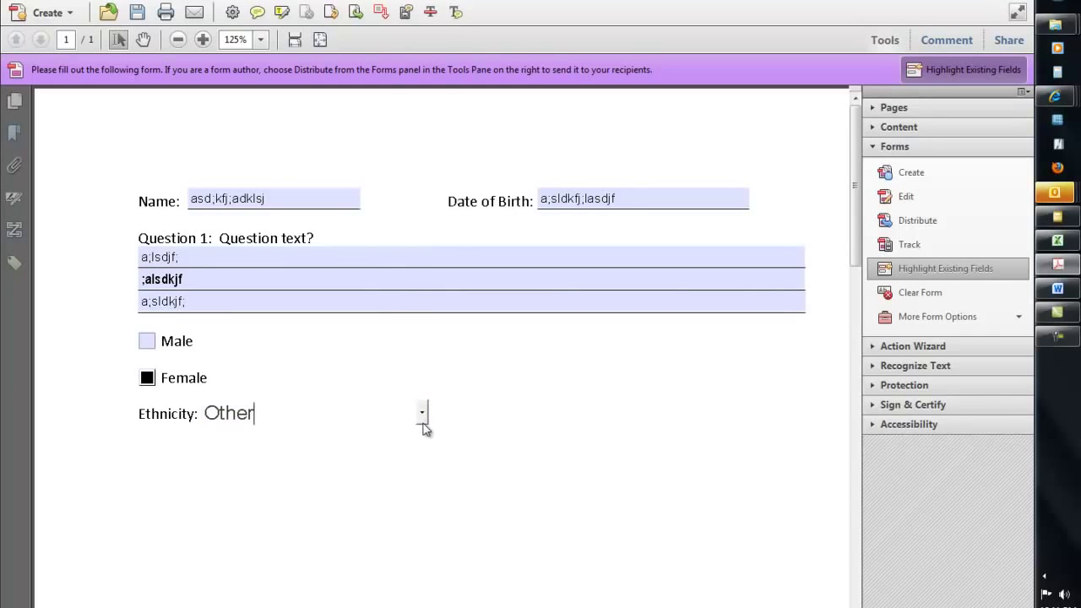
left_click(422, 421)
left_click(393, 458)
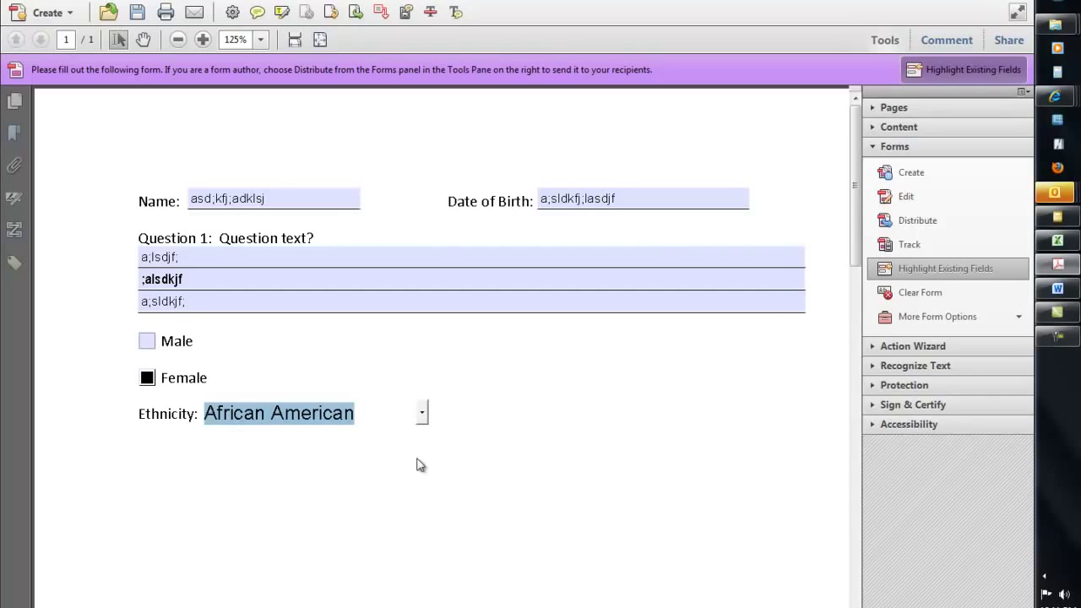
left_click(620, 473)
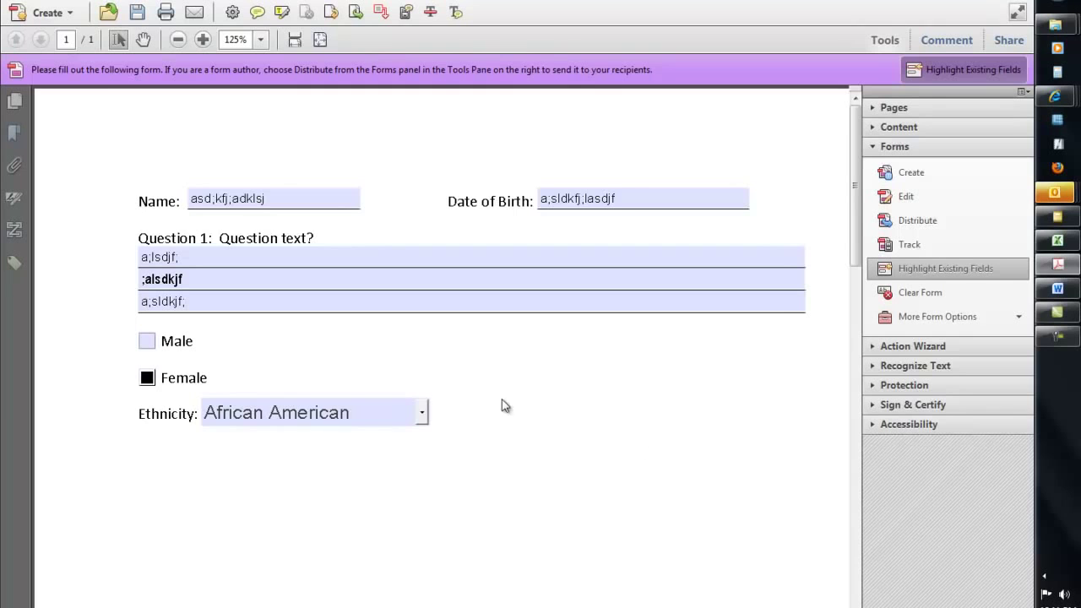
- Choose Other in the Ethnicity dropdown and clear all test entries from the form
left_click(420, 413)
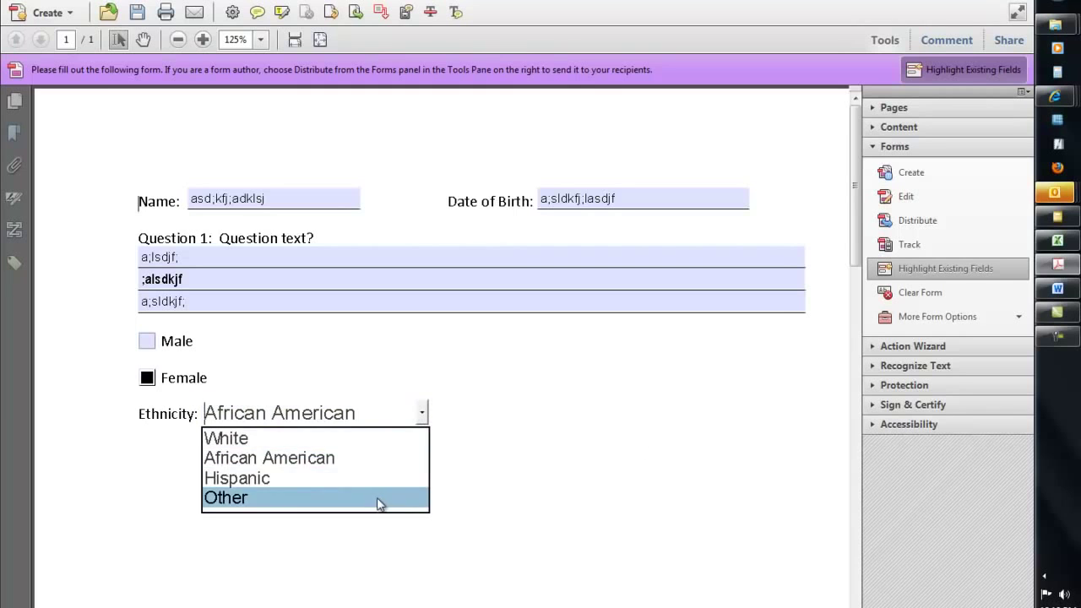
left_click(379, 499)
left_click(535, 453)
left_click(906, 293)
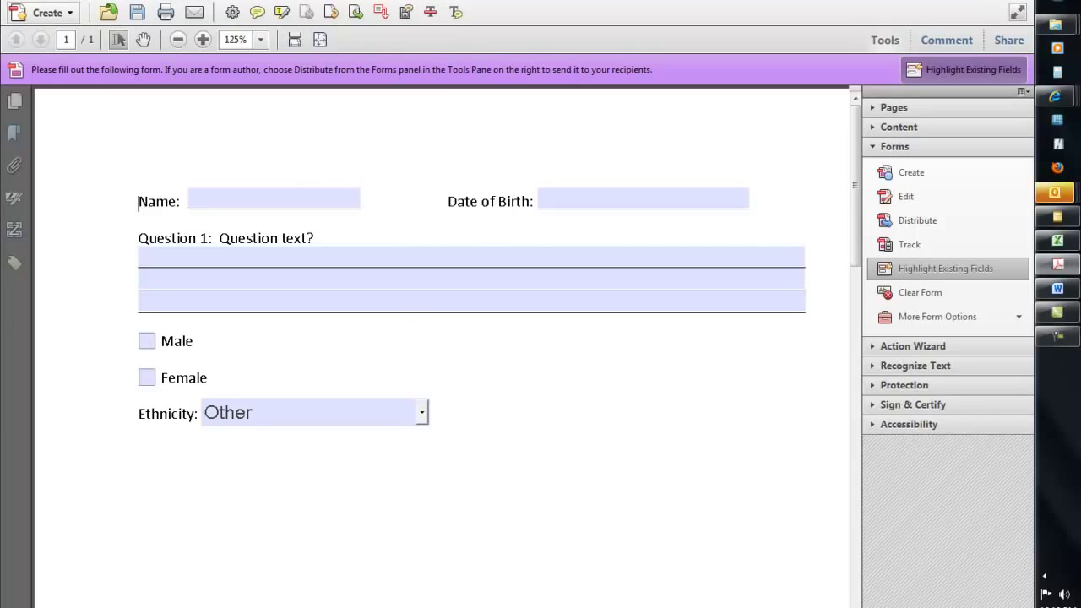
key("alt+f")
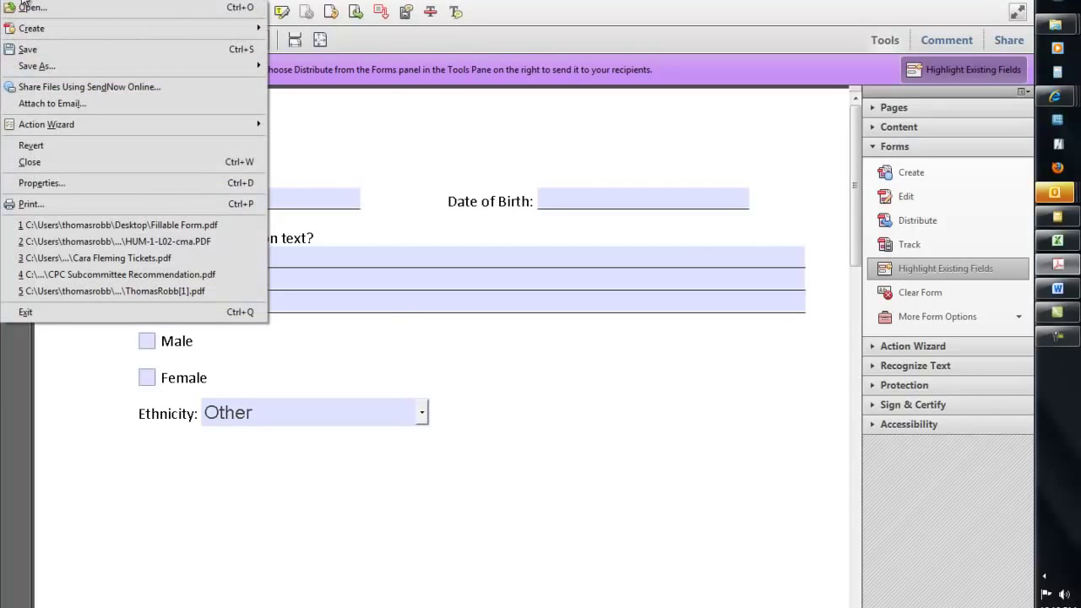
mouse_move(56, 69)
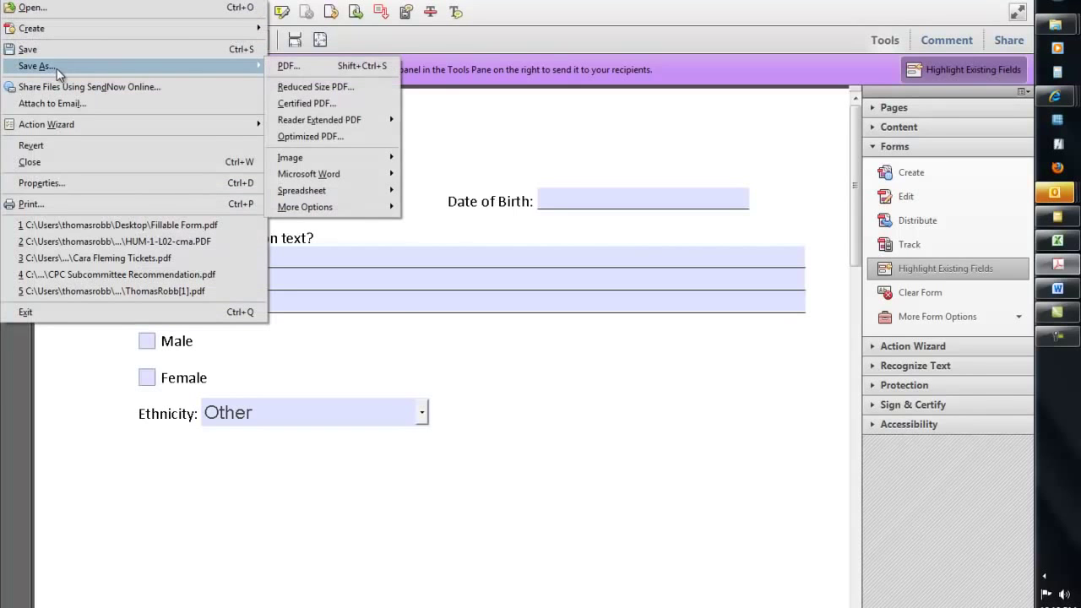
mouse_move(342, 126)
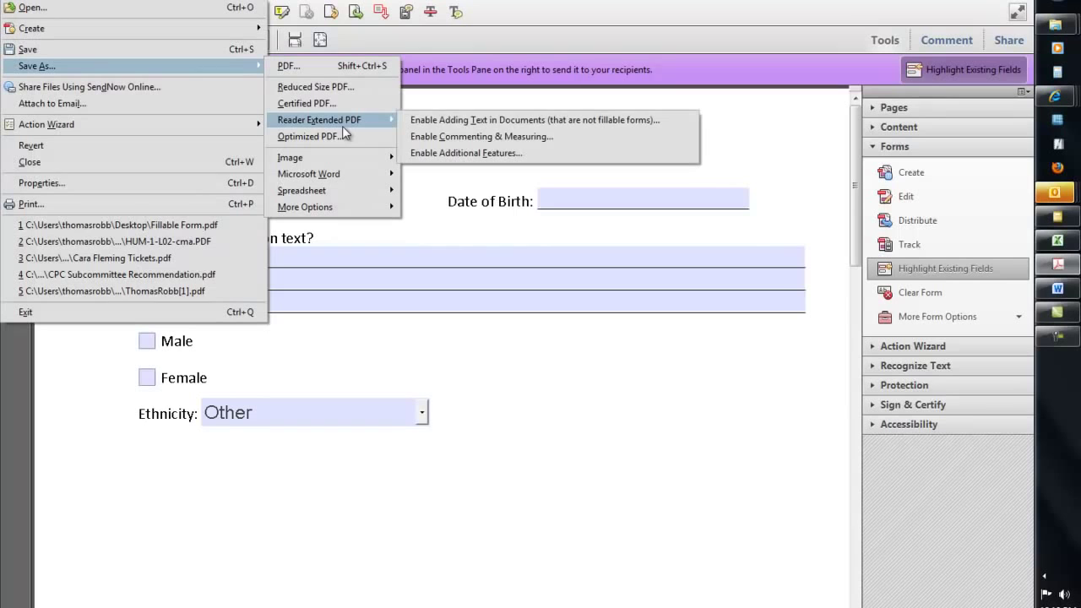
left_click(461, 155)
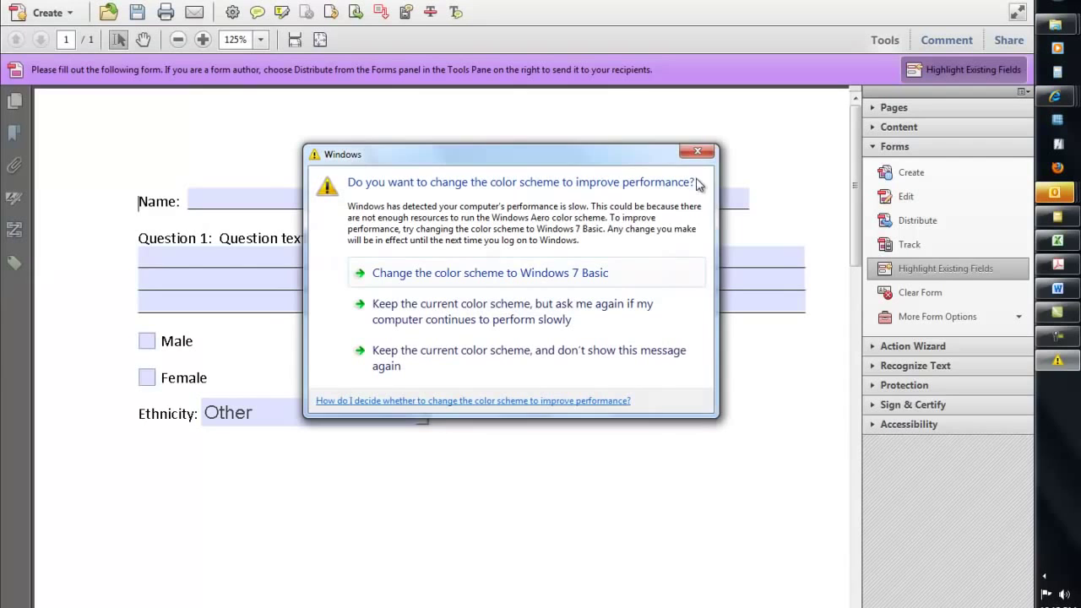
left_click(698, 152)
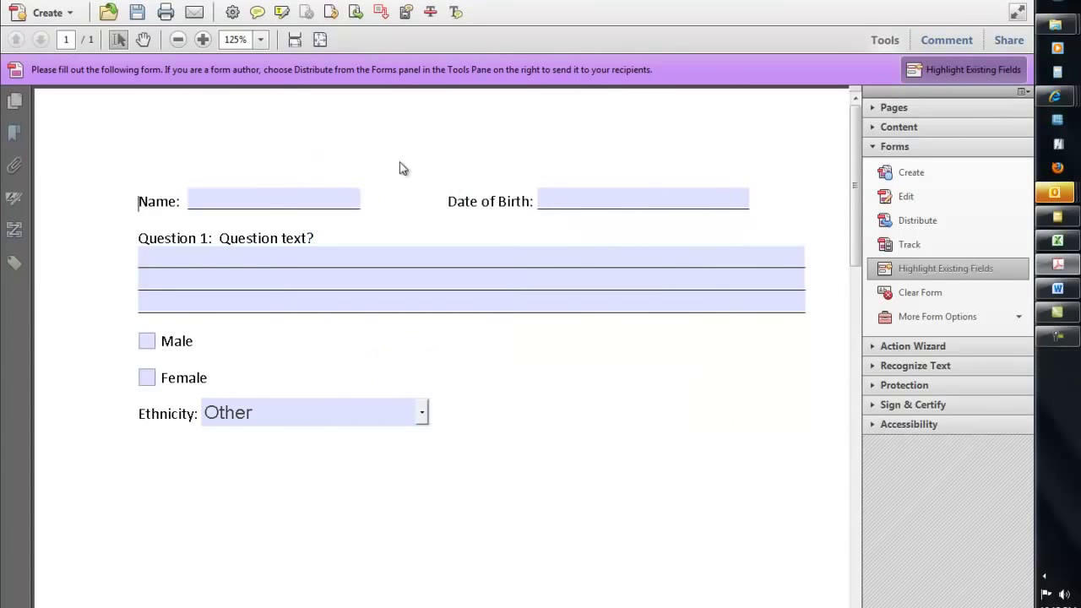
- Save the form as a Reader Extended PDF with additional features enabled, naming the copy "Fillable Form_ End User" on the Desktop
left_click(23, 4)
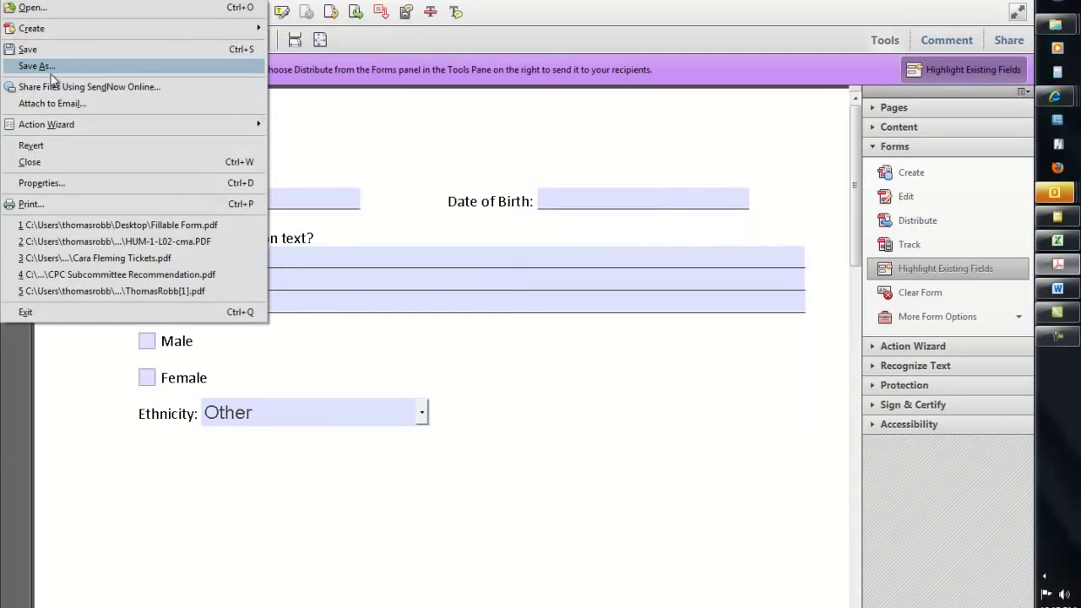
mouse_move(52, 69)
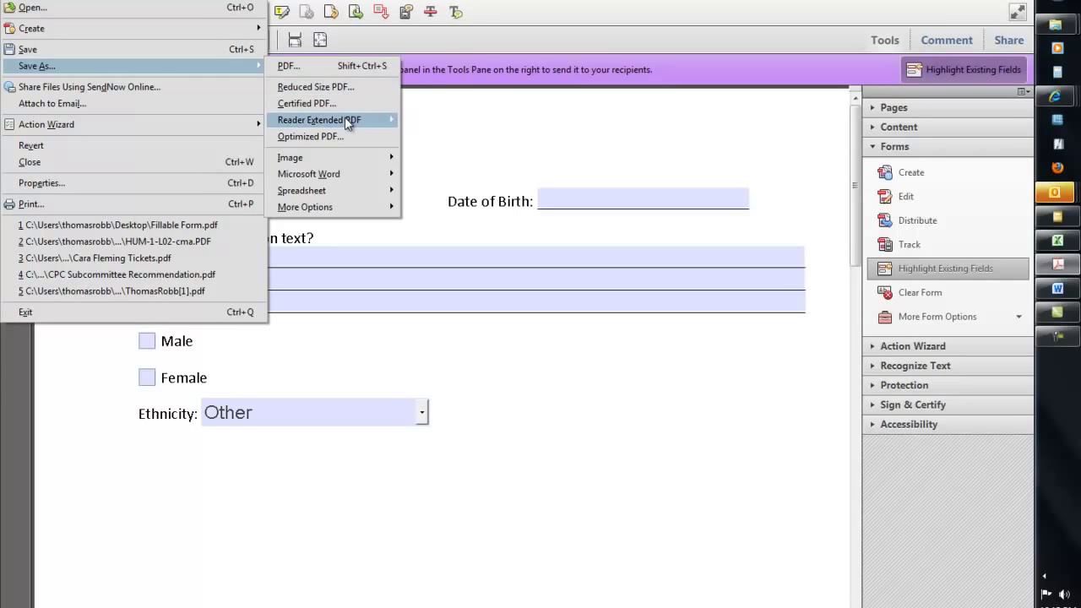
mouse_move(344, 117)
left_click(446, 152)
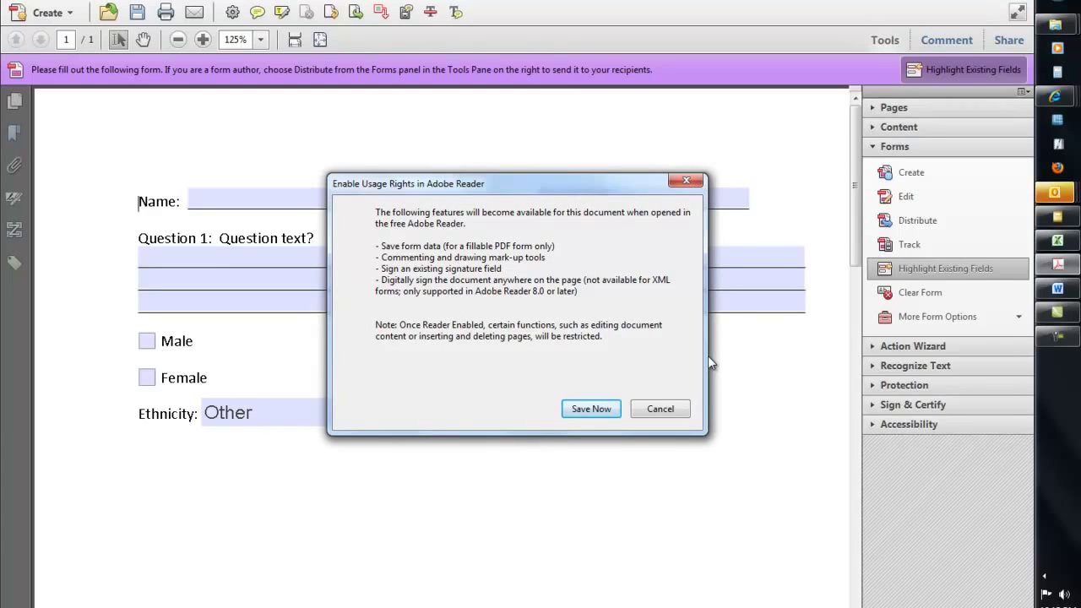
left_click(591, 409)
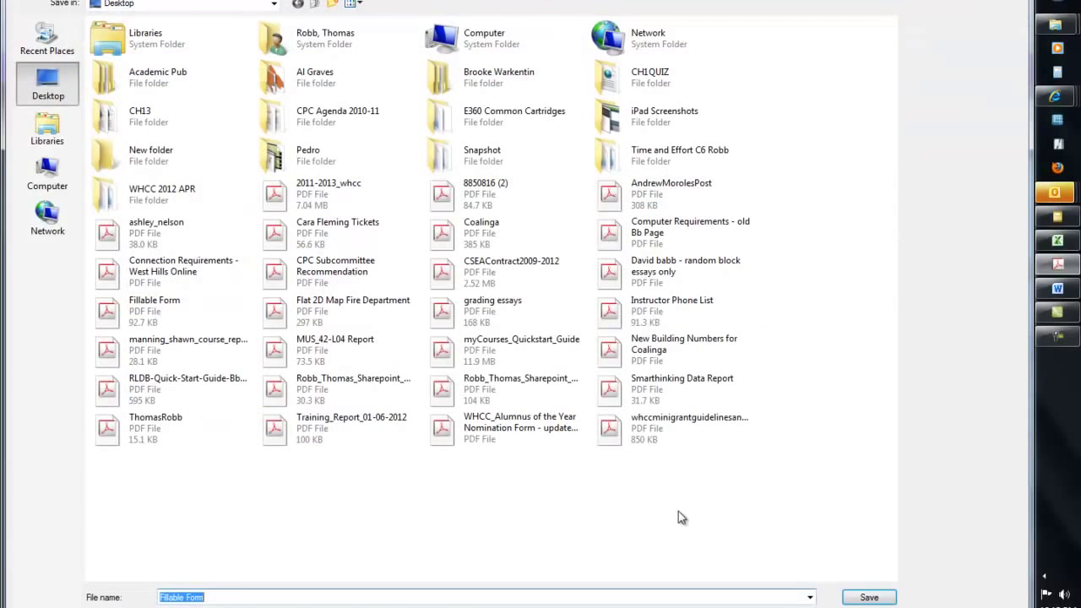
left_click(228, 598)
type("_ End User")
key("Return")
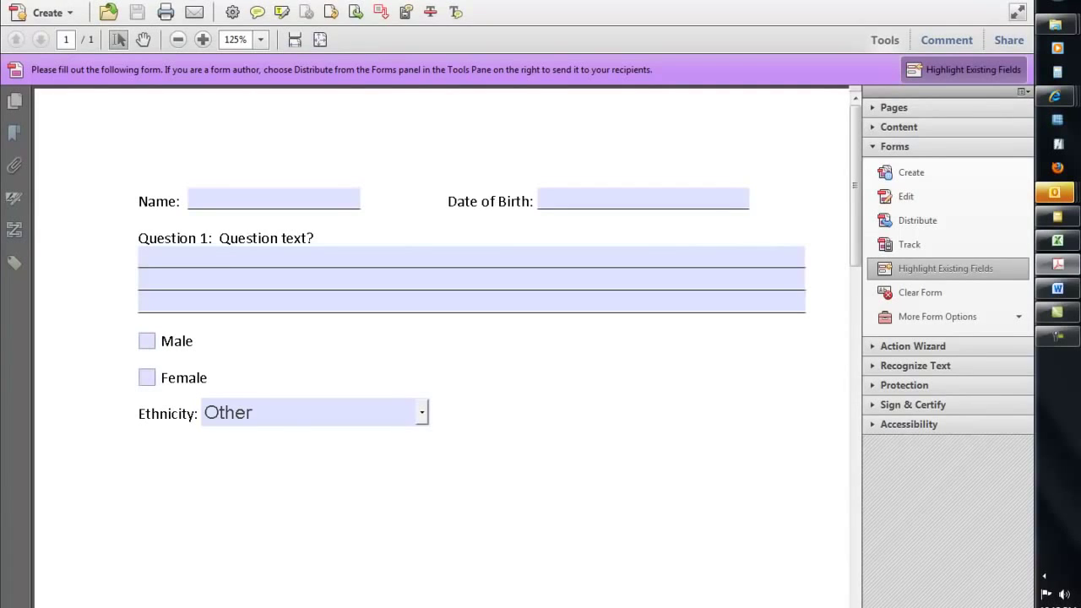
- Leave the saved PDF form and switch to the original form document in Word
key("alt+Tab")
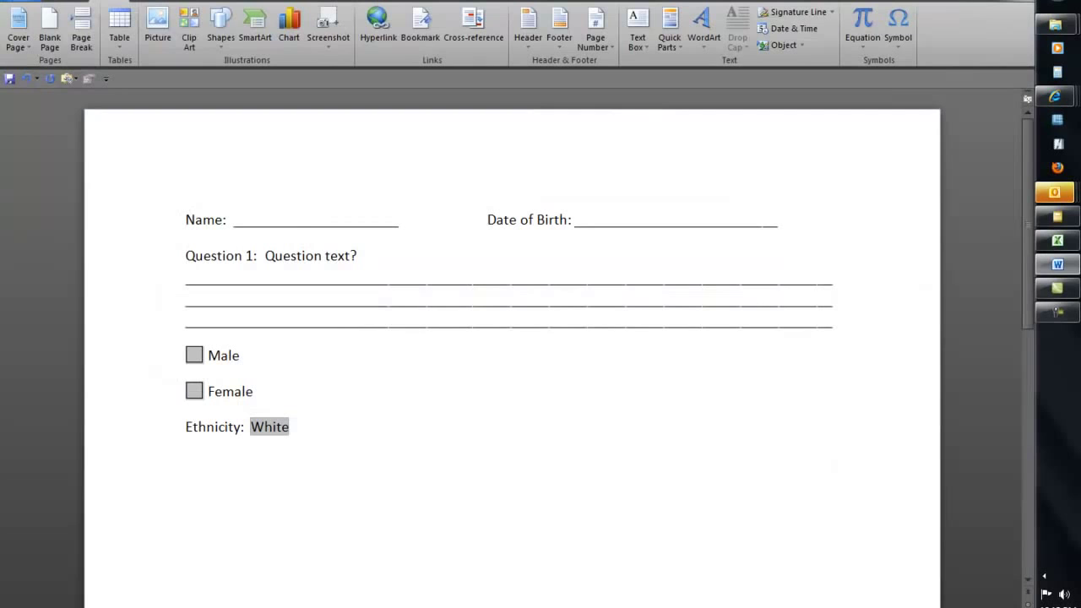